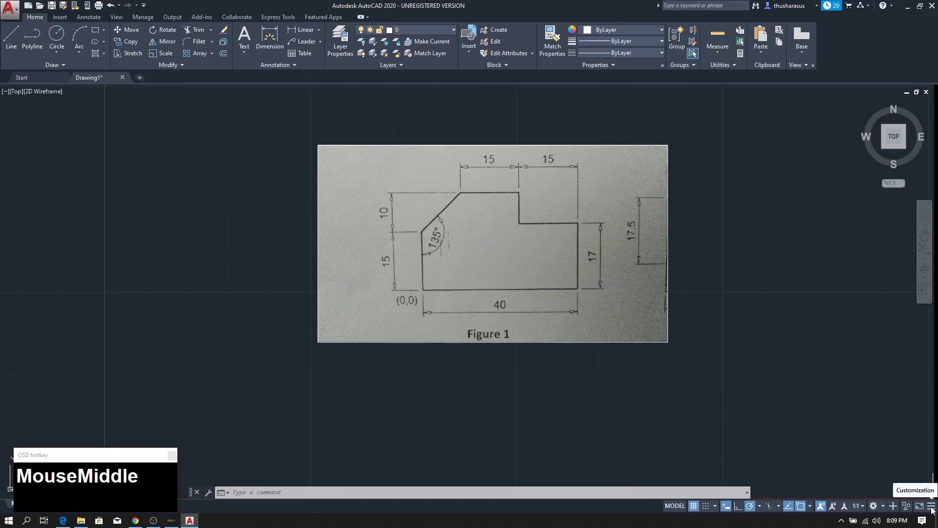
# Step: Hide the Dynamic Input toggle from the status bar and restore it
pyautogui.click(932, 508)
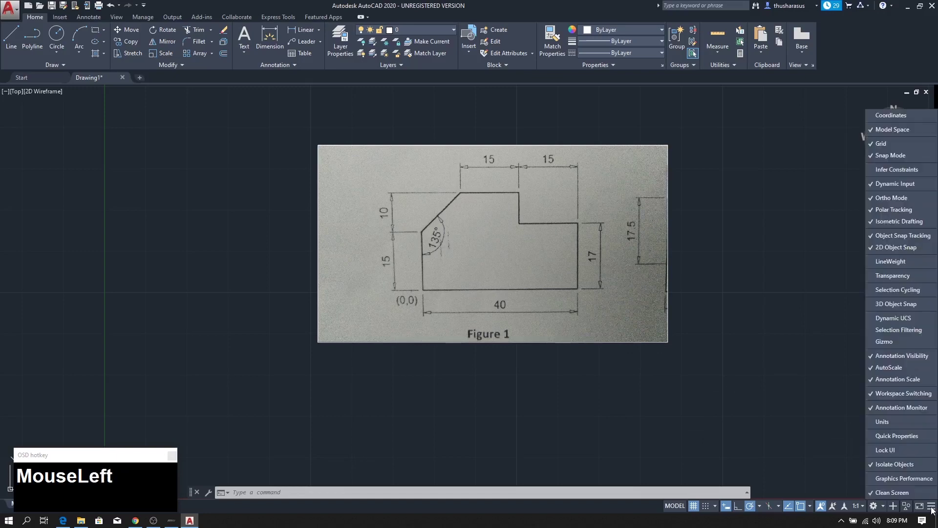
pyautogui.click(870, 185)
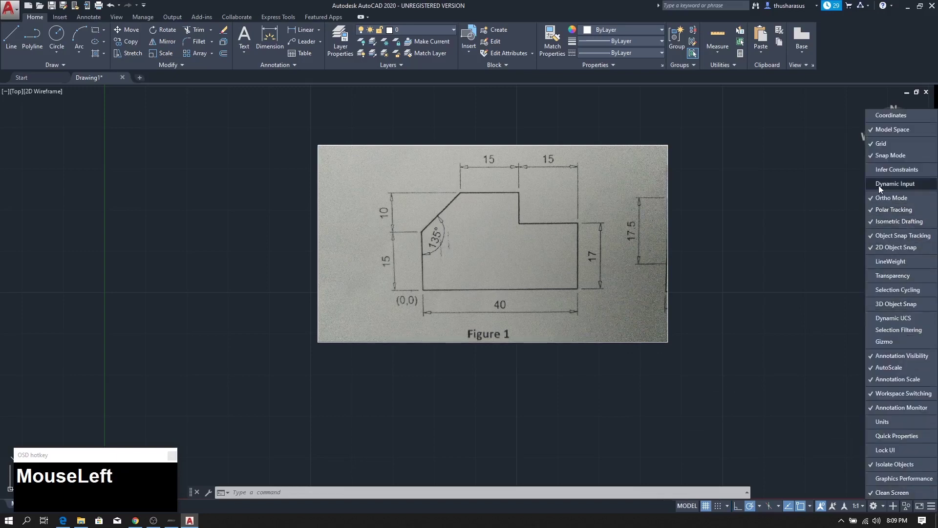
pyautogui.click(875, 183)
pyautogui.click(875, 183)
pyautogui.click(875, 182)
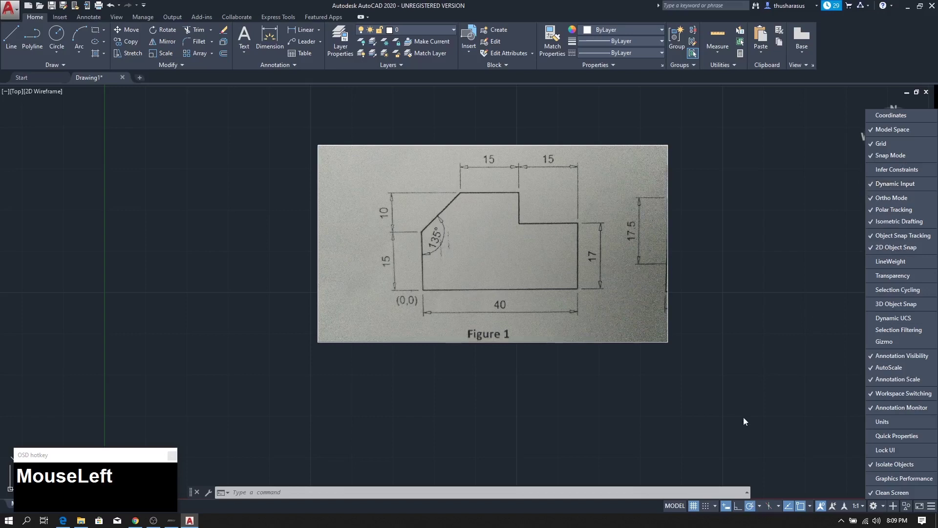
pyautogui.click(726, 507)
pyautogui.click(870, 185)
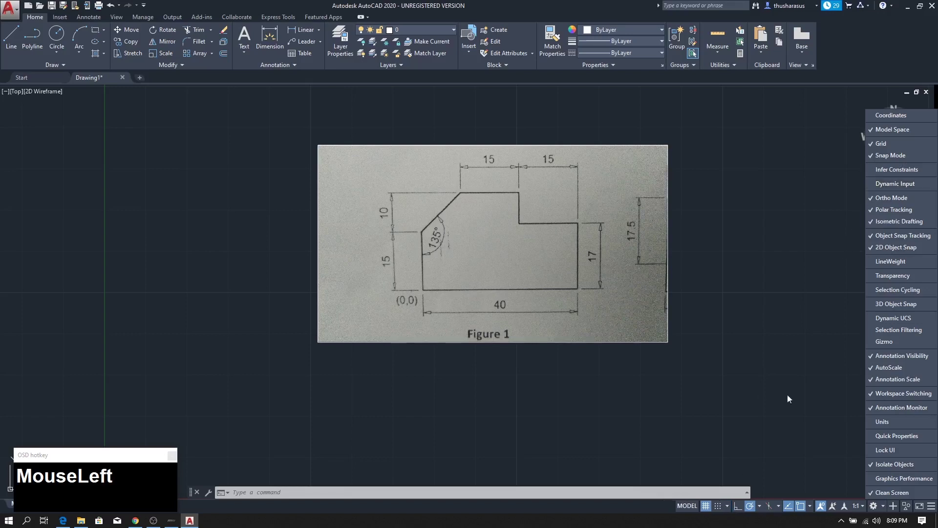
pyautogui.click(872, 185)
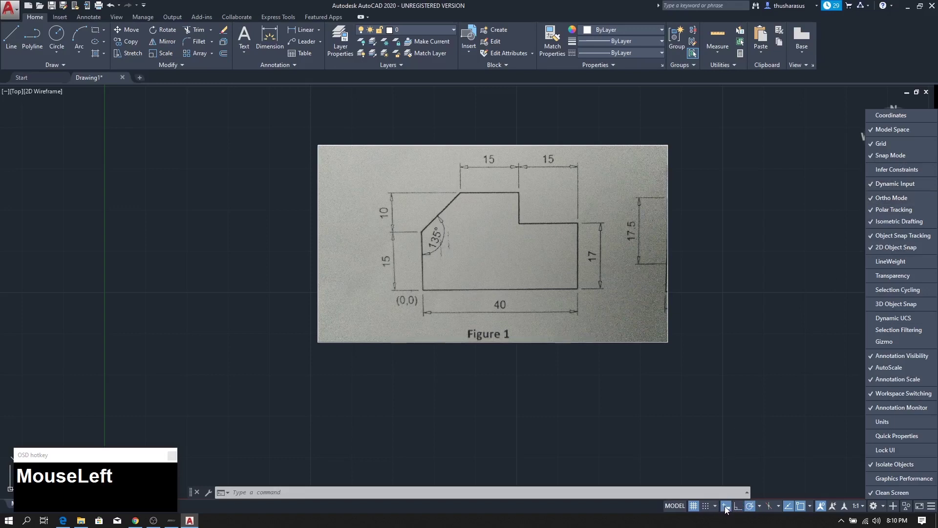
# Step: Set the Dynamic Input pointer input to default to absolute coordinates for second or next points and accept the drafting settings
pyautogui.rightClick(726, 509)
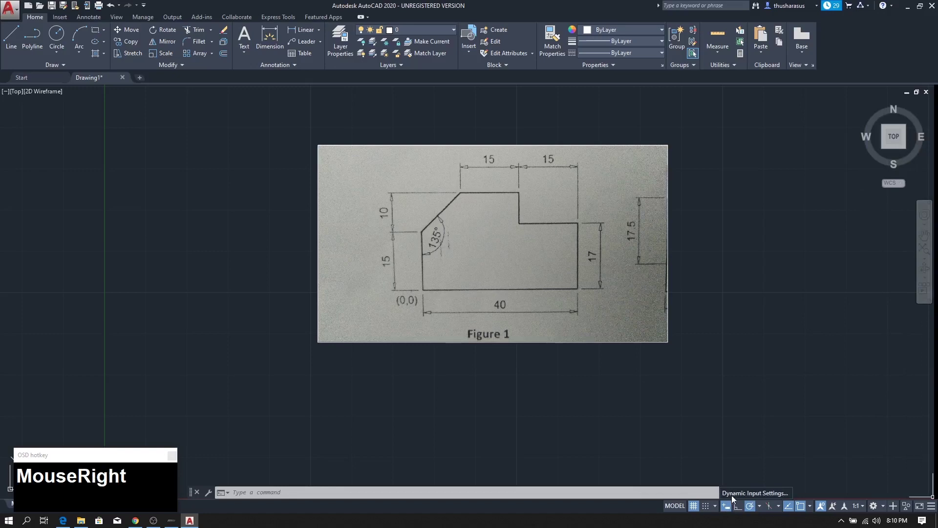
pyautogui.click(734, 493)
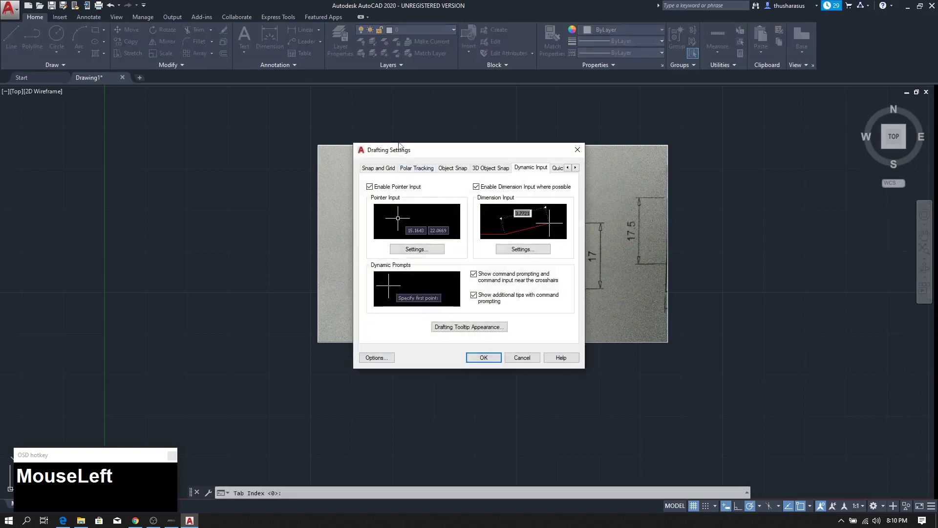
pyautogui.moveTo(417, 154); pyautogui.dragTo(437, 140)
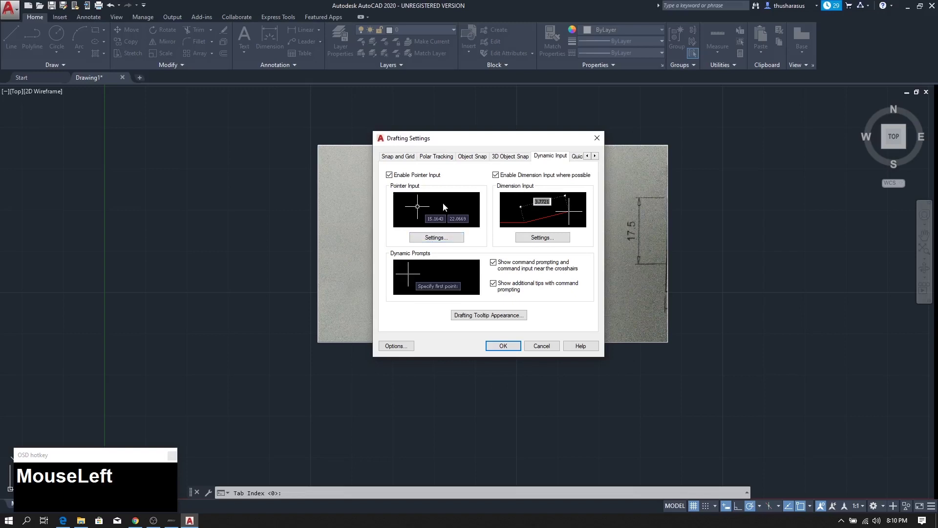
pyautogui.click(431, 238)
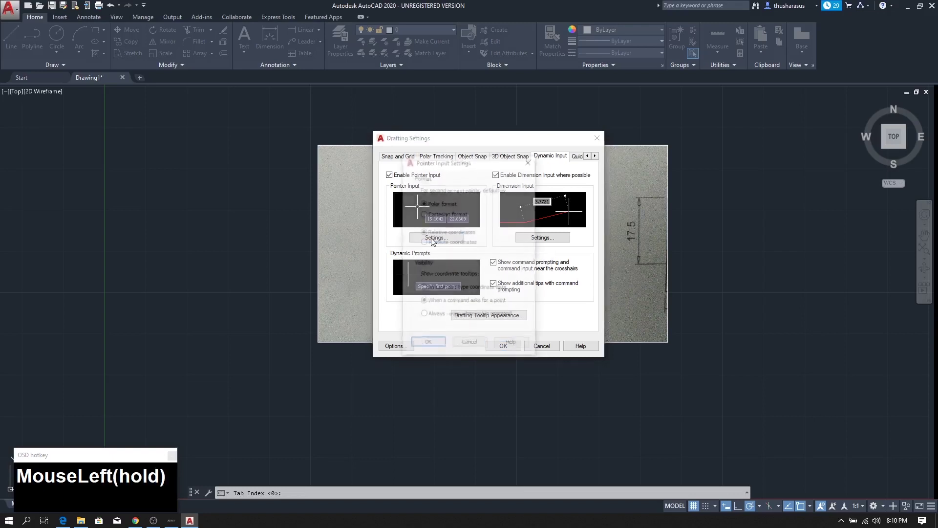
pyautogui.moveTo(454, 166)
pyautogui.mouseDown()
pyautogui.moveTo(540, 171)
pyautogui.moveTo(448, 166)
pyautogui.moveTo(462, 164)
pyautogui.mouseUp()
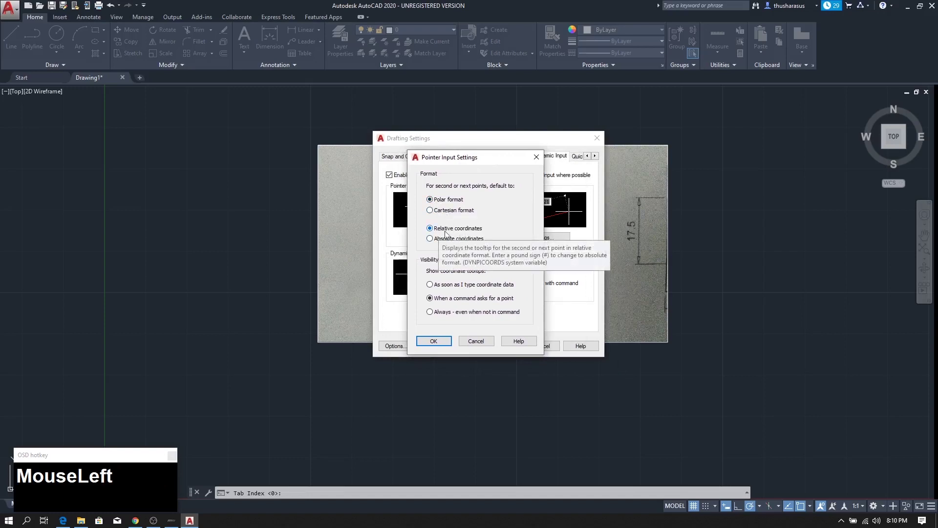
pyautogui.click(430, 239)
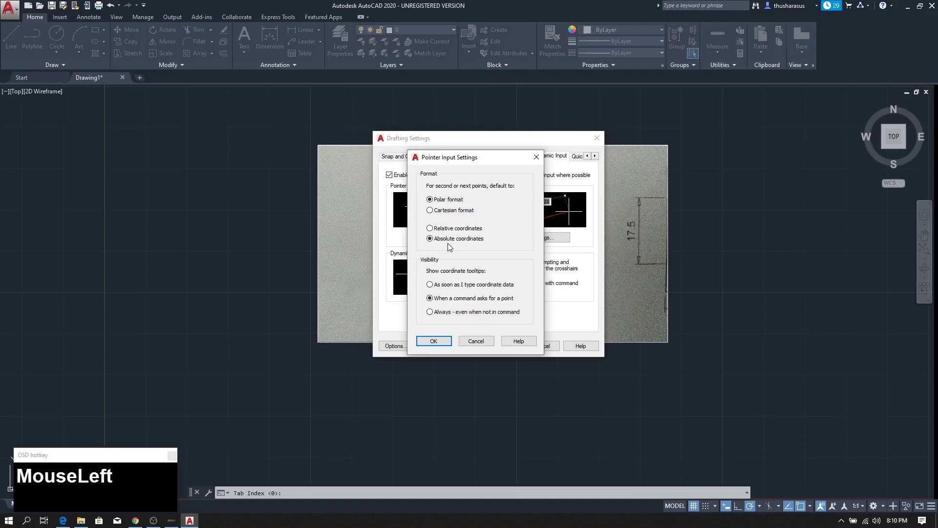
pyautogui.click(433, 340)
pyautogui.click(503, 346)
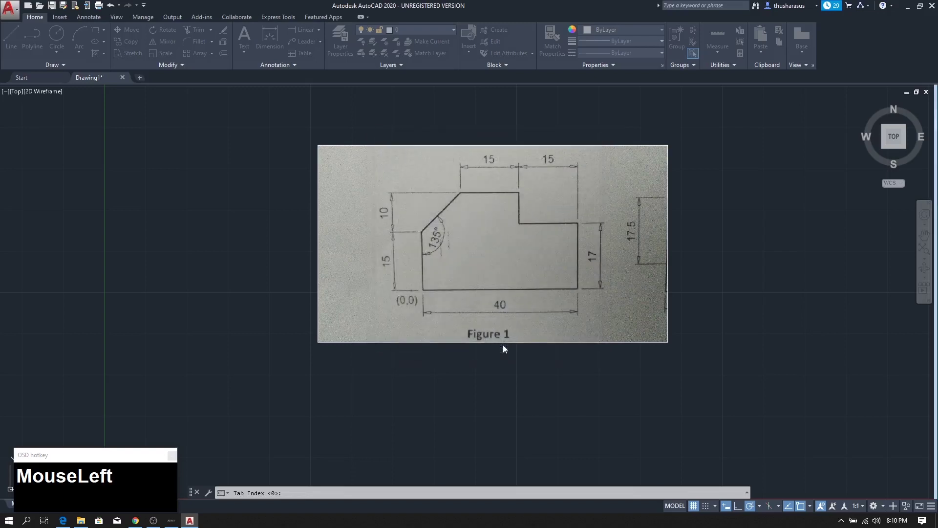
# Step: Start the outline with a line from the origin 0,0 to the absolute point 40,0
pyautogui.moveTo(60, 304); pyautogui.dragTo(151, 228, button='middle')
pyautogui.click(11, 37)
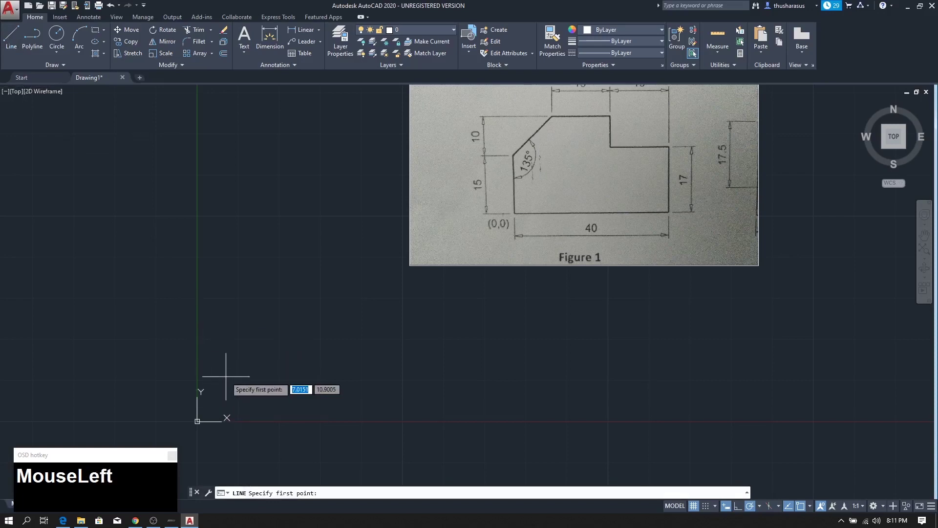
pyautogui.write('0')
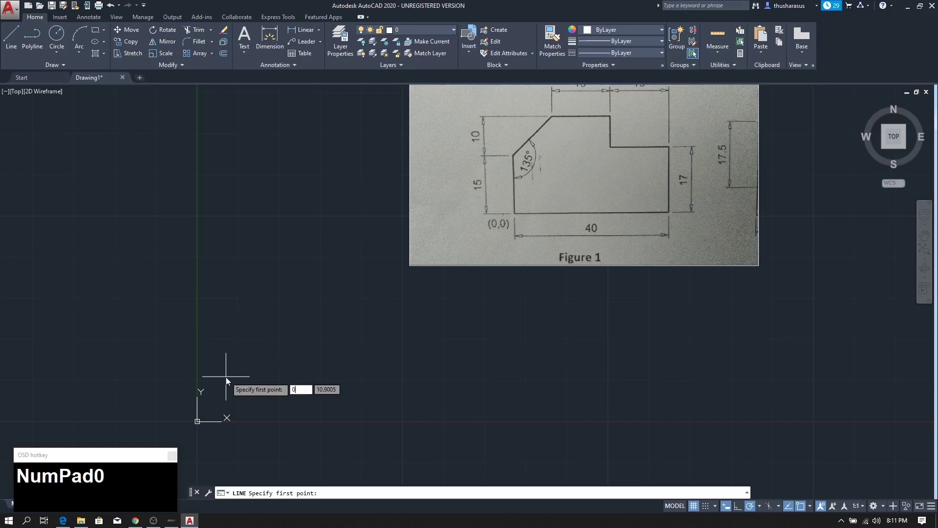
pyautogui.press('Tab')
pyautogui.write('0')
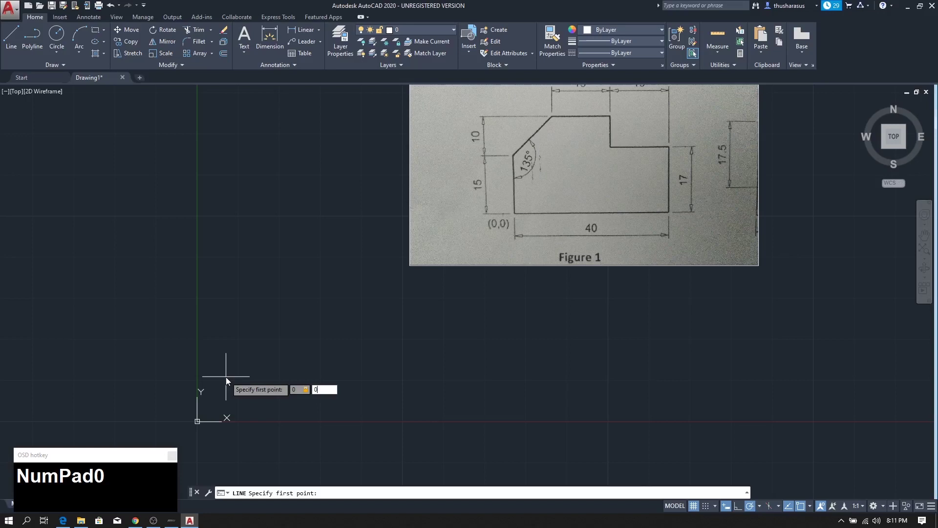
pyautogui.press('Return')
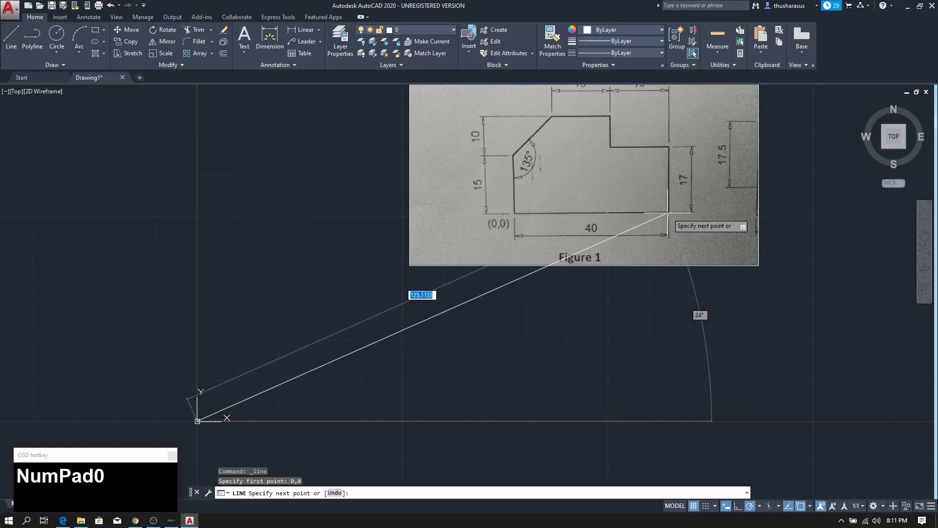
pyautogui.write('40')
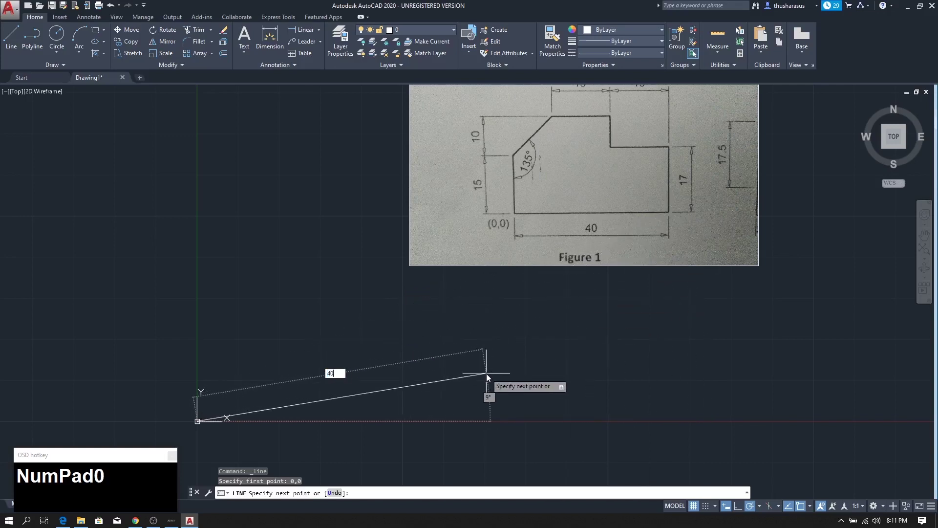
pyautogui.press('Tab')
pyautogui.write('0')
pyautogui.press('Return')
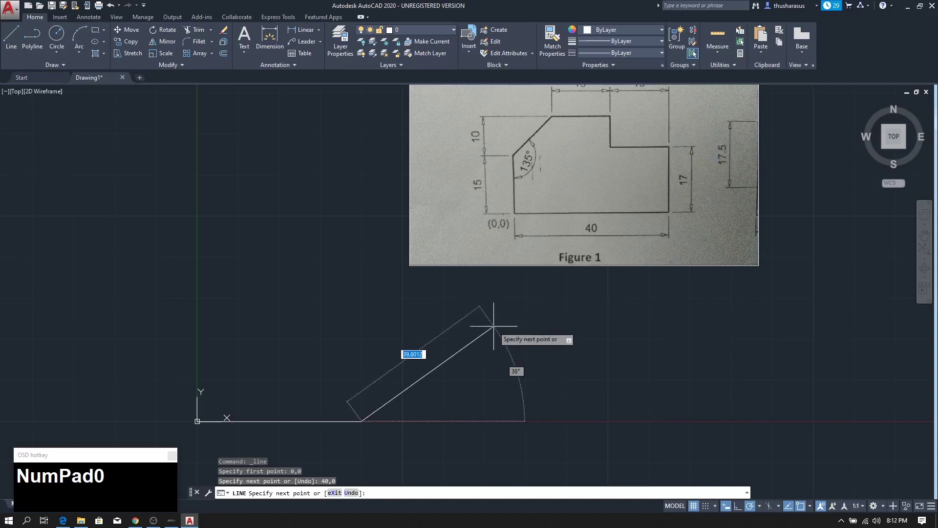
# Step: Continue the line vertically to the absolute point 40,17 for the outline's 17-unit side
pyautogui.write('40')
pyautogui.press('Tab')
pyautogui.write('17')
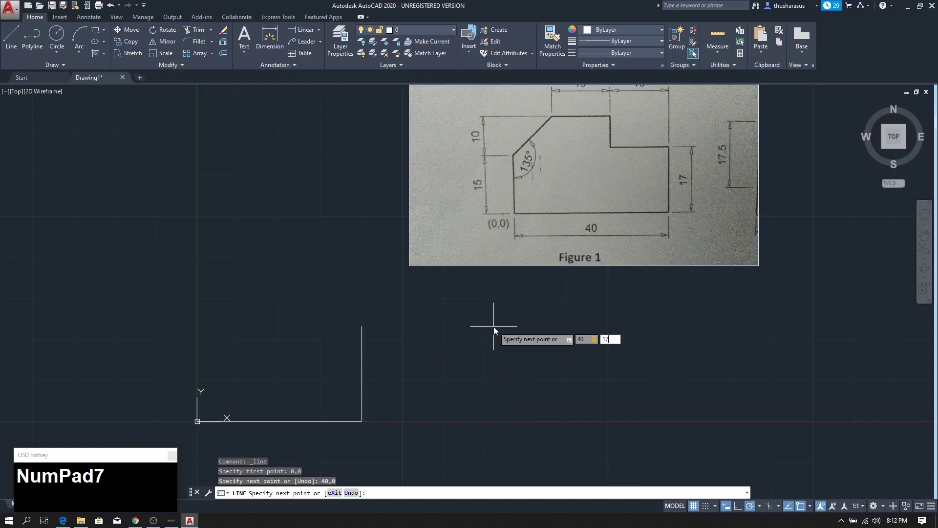
pyautogui.press('Return')
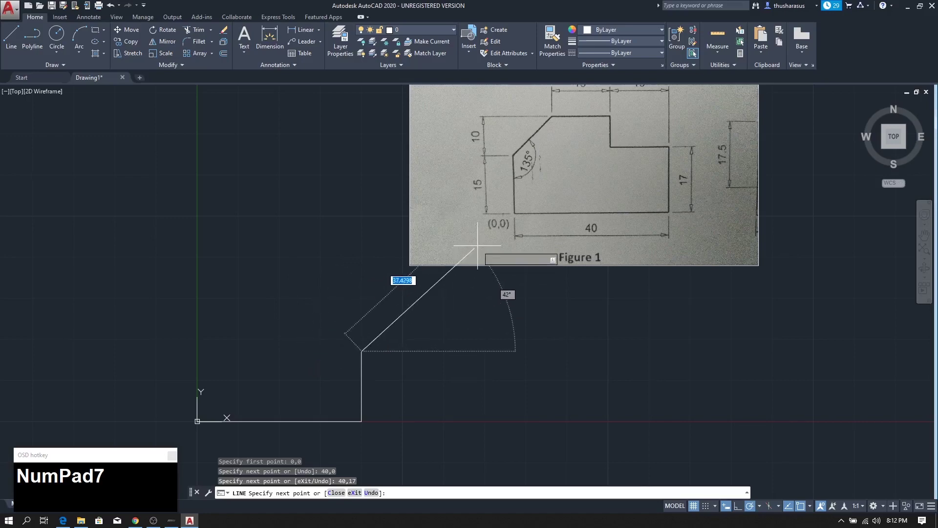
# Step: Add the horizontal step edge of the outline by continuing the line to the absolute point 25,17
pyautogui.scroll(3, 478, 245)
pyautogui.scroll(-3, 476, 247)
pyautogui.moveTo(477, 250); pyautogui.dragTo(492, 268, button='middle')
pyautogui.scroll(2, 491, 270)
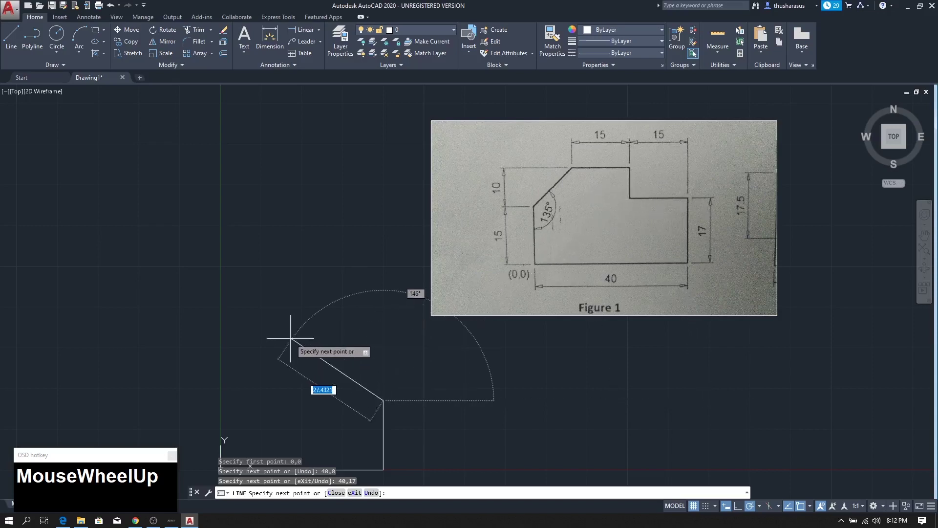
pyautogui.write('25')
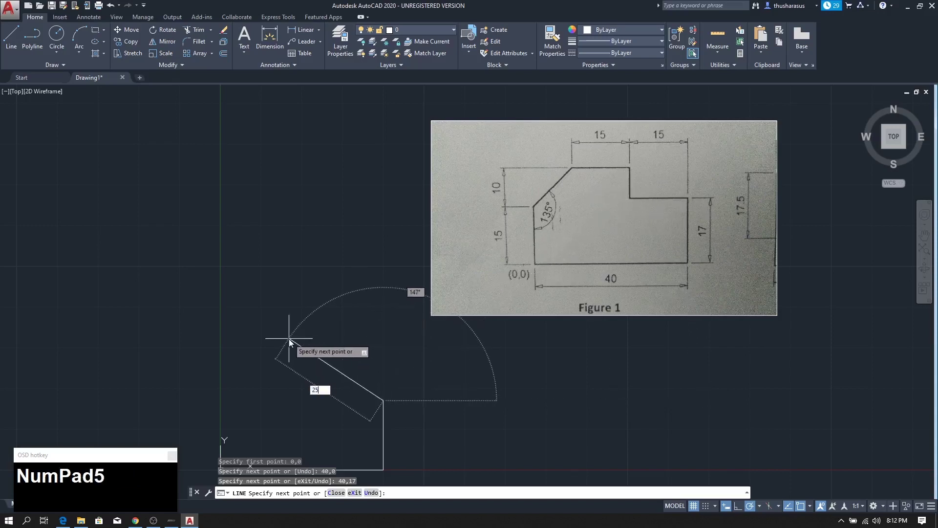
pyautogui.press('Tab')
pyautogui.write('17')
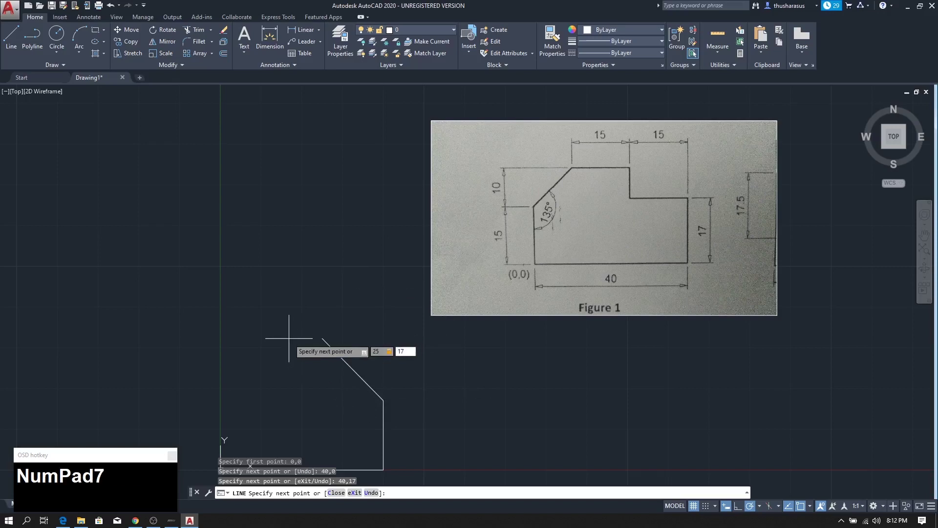
pyautogui.press('Return')
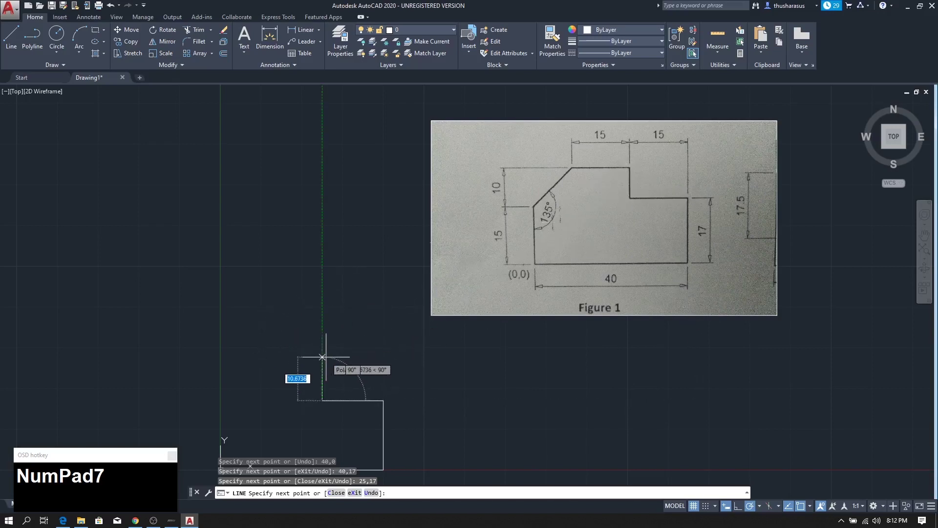
pyautogui.write('25')
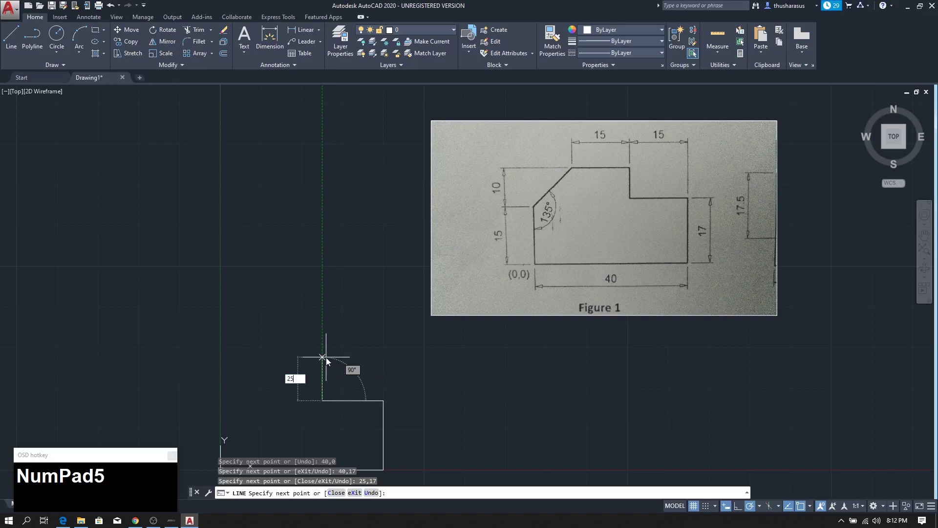
pyautogui.press('Tab')
pyautogui.write('8')
pyautogui.press('Return')
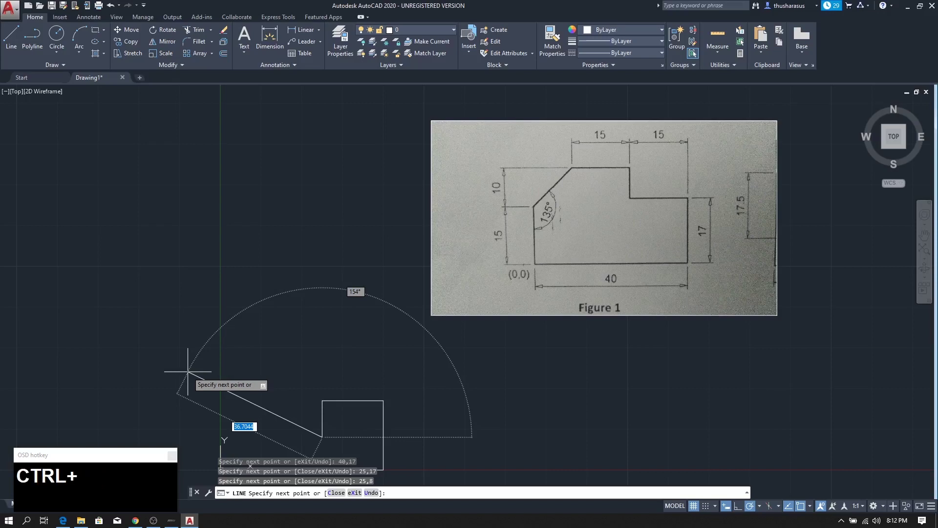
pyautogui.hotkey('ctrl', 'z')
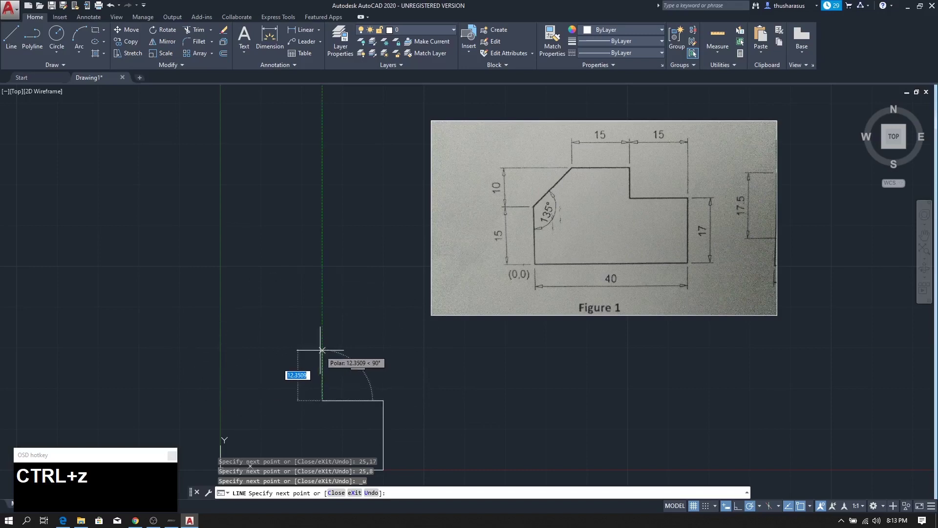
# Step: Continue the outline through the absolute points 25,25, 10,25 and 0,15 to form the upper edges and the sloped corner
pyautogui.write('25,25')
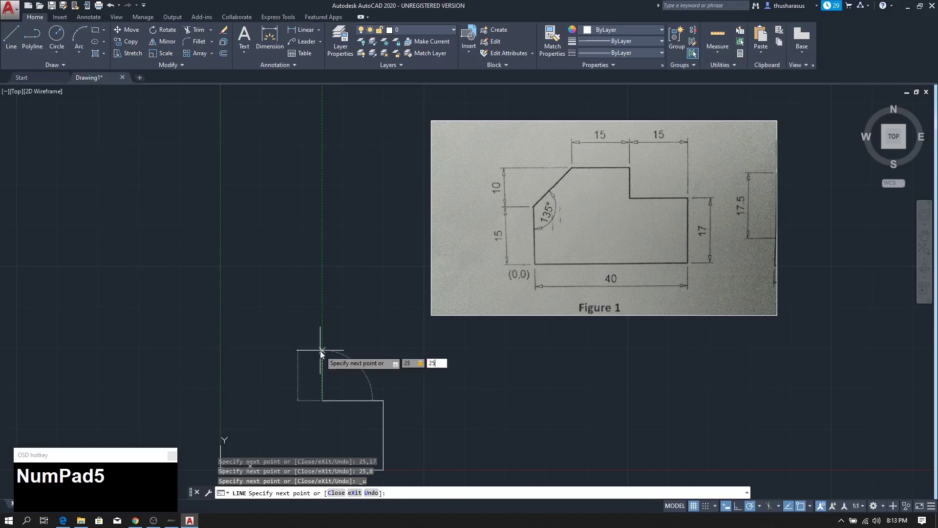
pyautogui.press('Return')
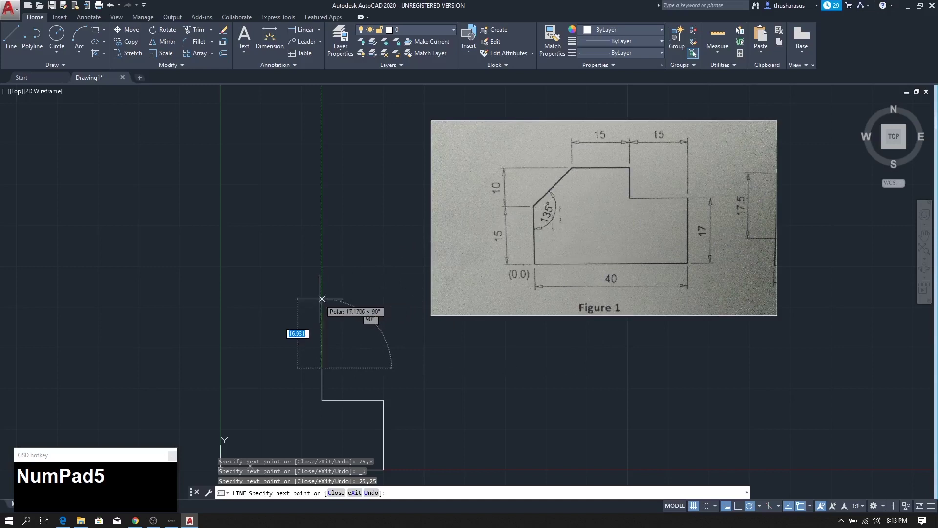
pyautogui.write('10,25')
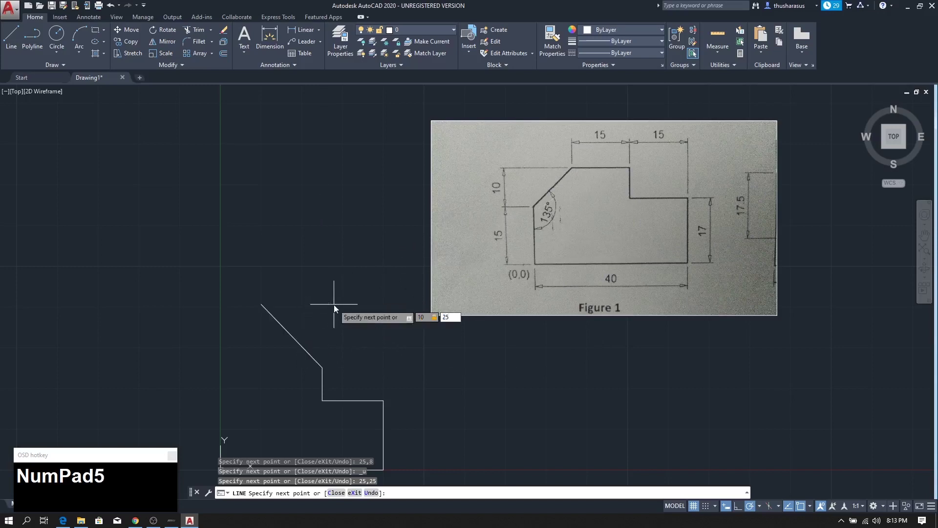
pyautogui.press('Return')
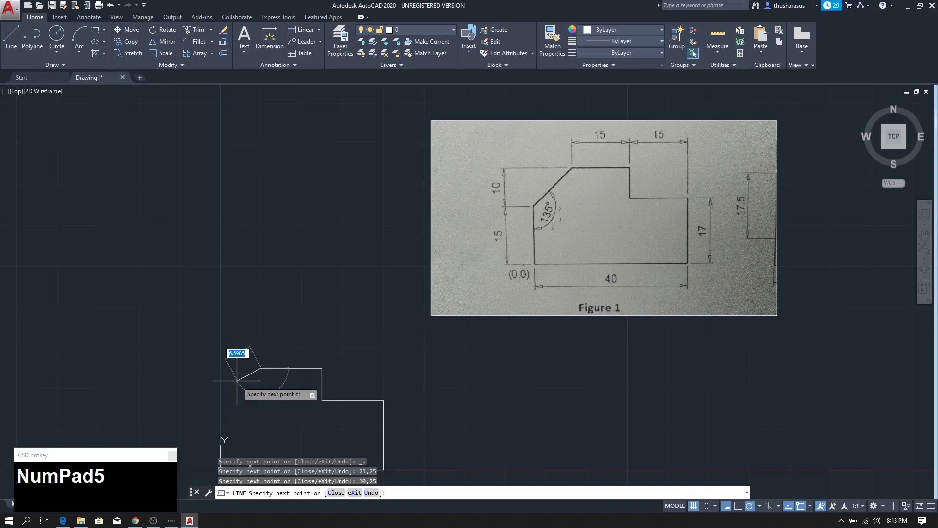
pyautogui.write('0,15')
pyautogui.press('Return')
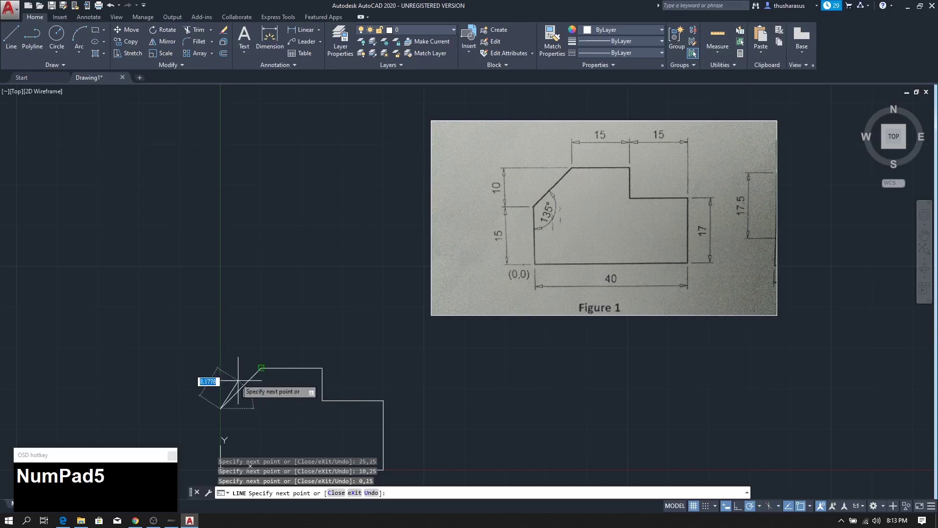
# Step: Close the outline by drawing its last vertical edge to the absolute point 0,0 and end the Line command
pyautogui.scroll(-4, 179, 406)
pyautogui.moveTo(176, 407); pyautogui.dragTo(353, 272, button='middle')
pyautogui.scroll(4, 359, 297)
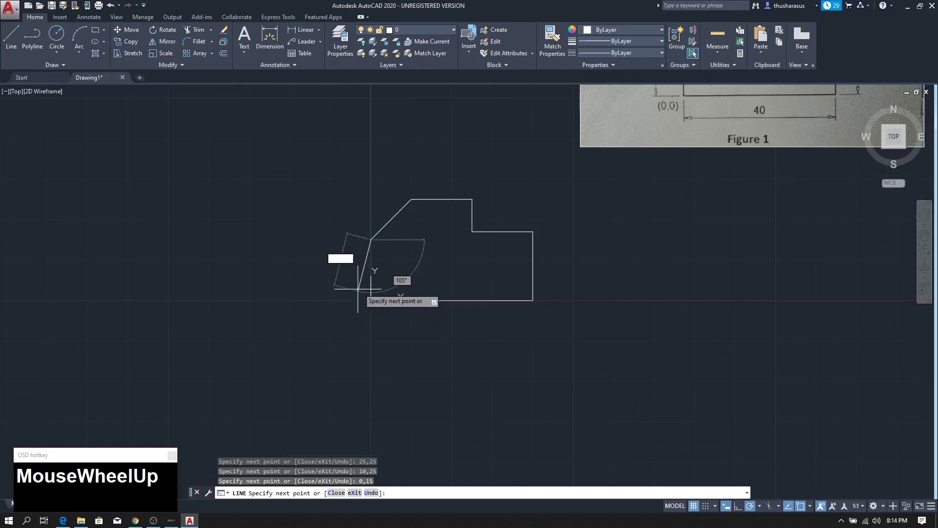
pyautogui.moveTo(392, 293); pyautogui.dragTo(359, 391, button='middle')
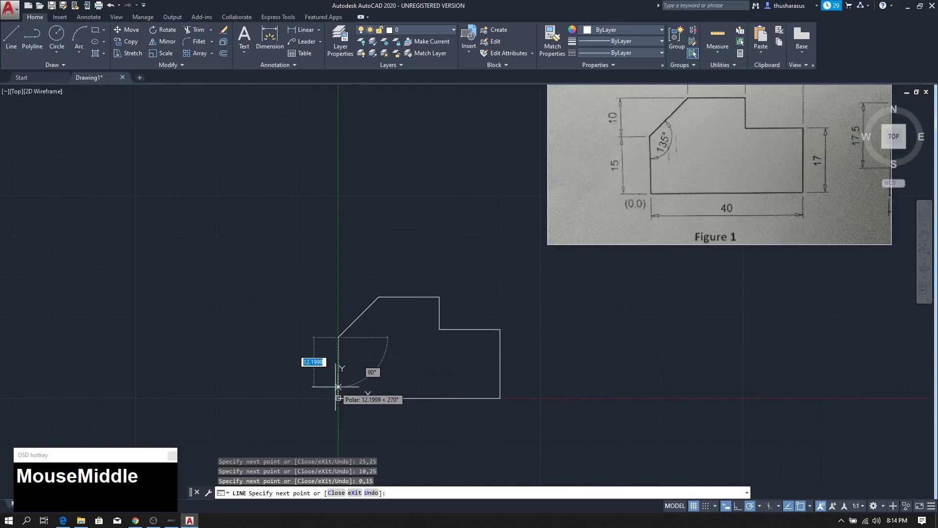
pyautogui.write('0,0')
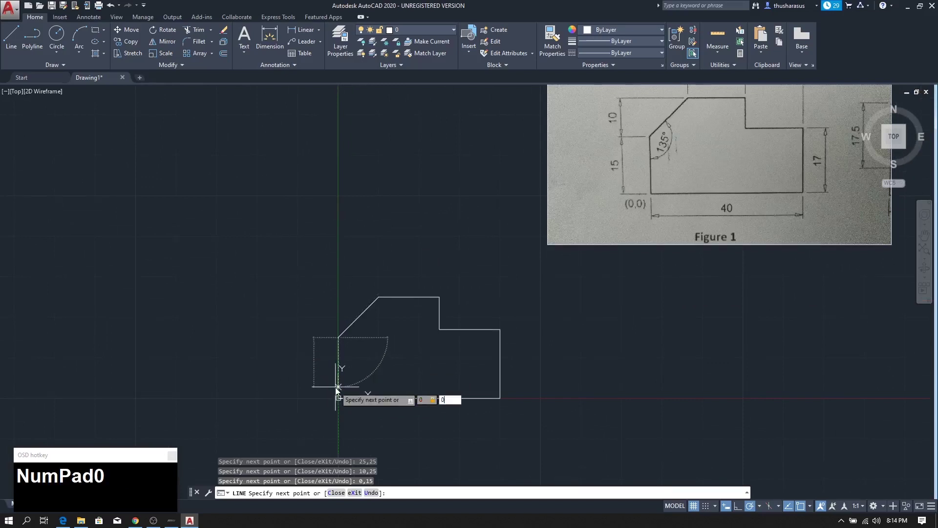
pyautogui.press('Return')
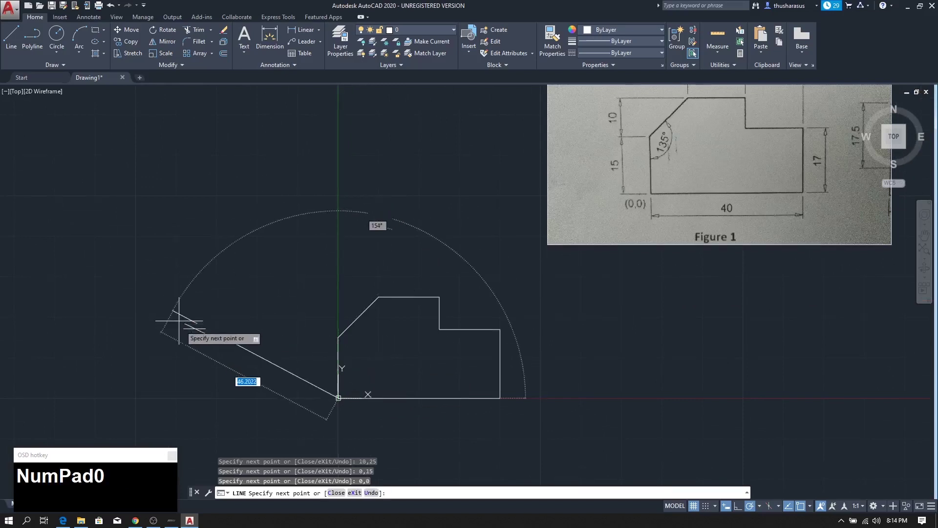
pyautogui.scroll(-2, 234, 352)
pyautogui.moveTo(210, 344); pyautogui.dragTo(266, 329, button='middle')
pyautogui.scroll(2, 273, 338)
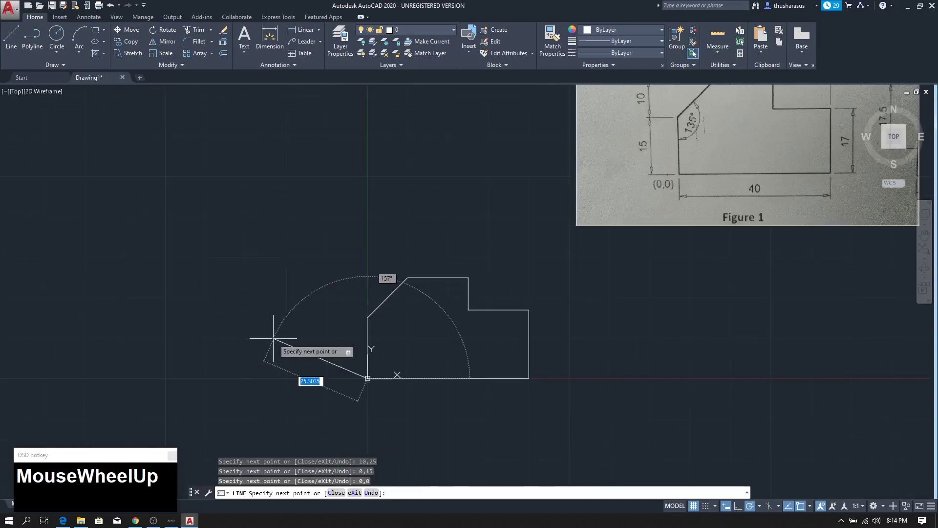
pyautogui.scroll(-2, 273, 338)
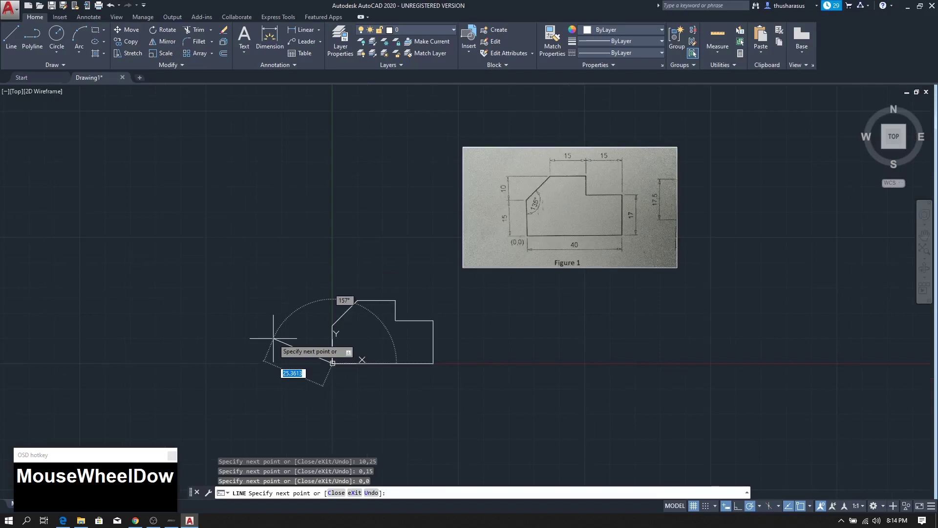
pyautogui.scroll(2, 273, 338)
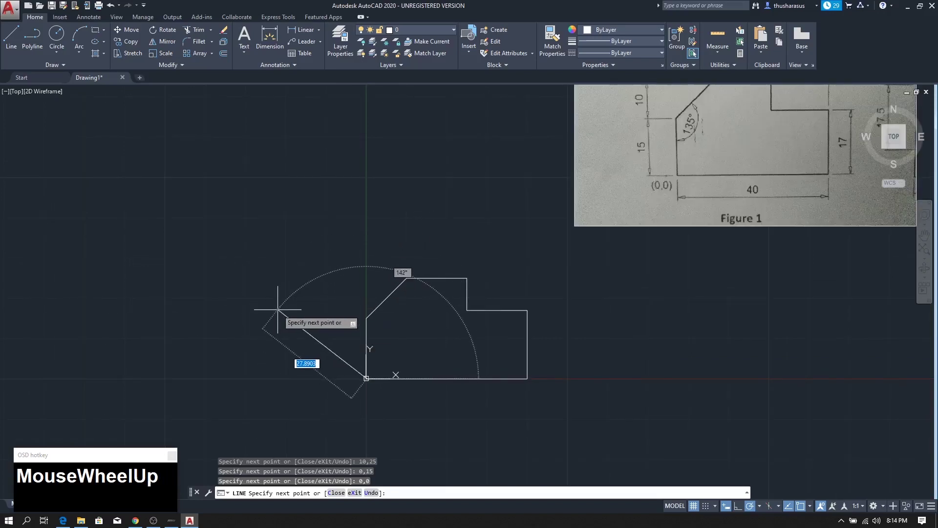
pyautogui.press('Escape')
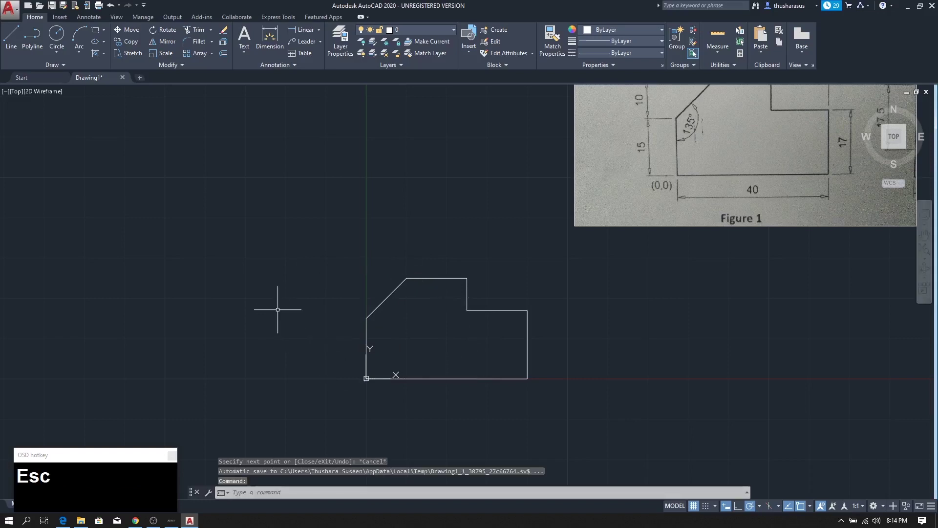
pyautogui.moveTo(406, 346)
pyautogui.mouseDown(button='middle')
pyautogui.moveTo(292, 294)
pyautogui.moveTo(346, 311)
pyautogui.moveTo(342, 356)
pyautogui.moveTo(413, 302)
pyautogui.moveTo(387, 306)
pyautogui.moveTo(398, 299)
pyautogui.moveTo(377, 343)
pyautogui.moveTo(359, 353)
pyautogui.mouseUp(button='middle')
pyautogui.scroll(1, 366, 293)
pyautogui.scroll(-1, 388, 306)
pyautogui.scroll(-1, 398, 310)
pyautogui.scroll(1, 377, 341)
pyautogui.scroll(1, 411, 341)
pyautogui.scroll(-2, 359, 353)
pyautogui.scroll(1, 360, 352)
pyautogui.scroll(-1, 359, 353)
pyautogui.click(523, 376)
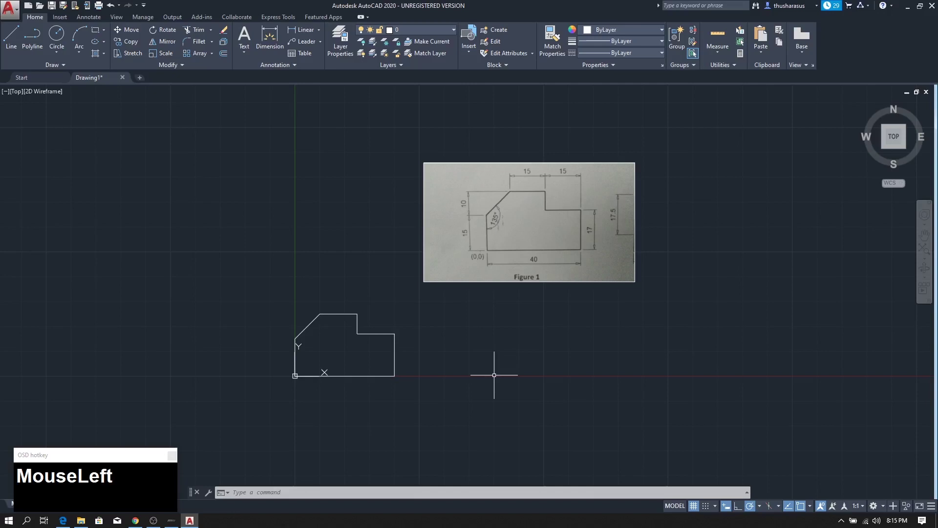
pyautogui.click(12, 36)
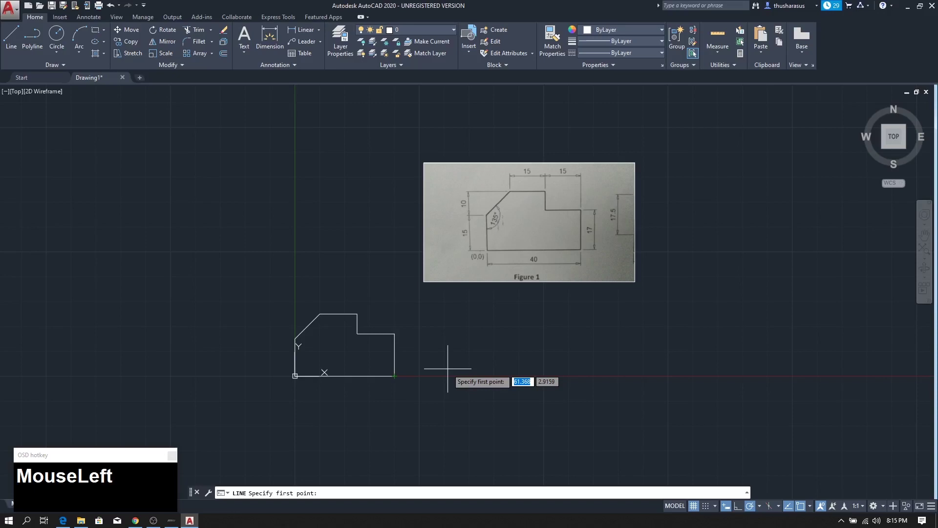
pyautogui.write('100')
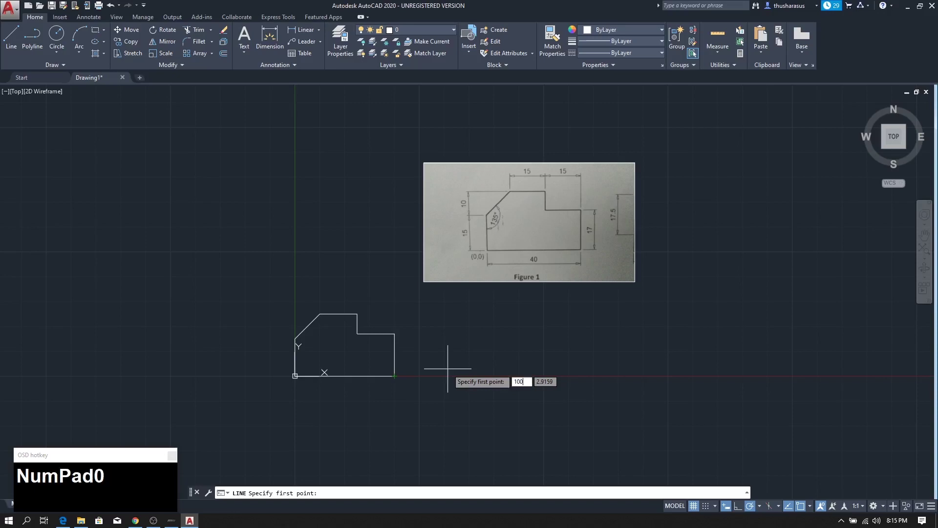
pyautogui.press('Tab')
pyautogui.write('0')
pyautogui.press('Return')
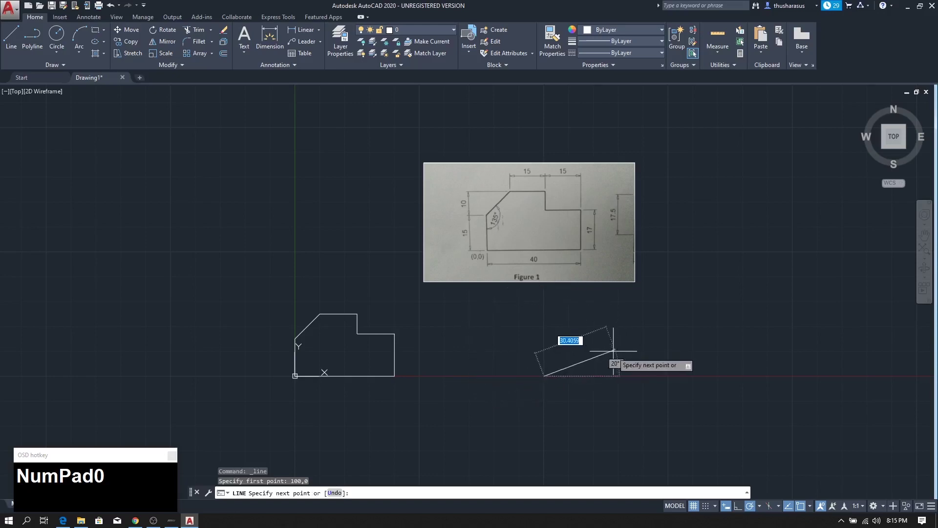
pyautogui.moveTo(669, 369); pyautogui.dragTo(520, 372, button='middle')
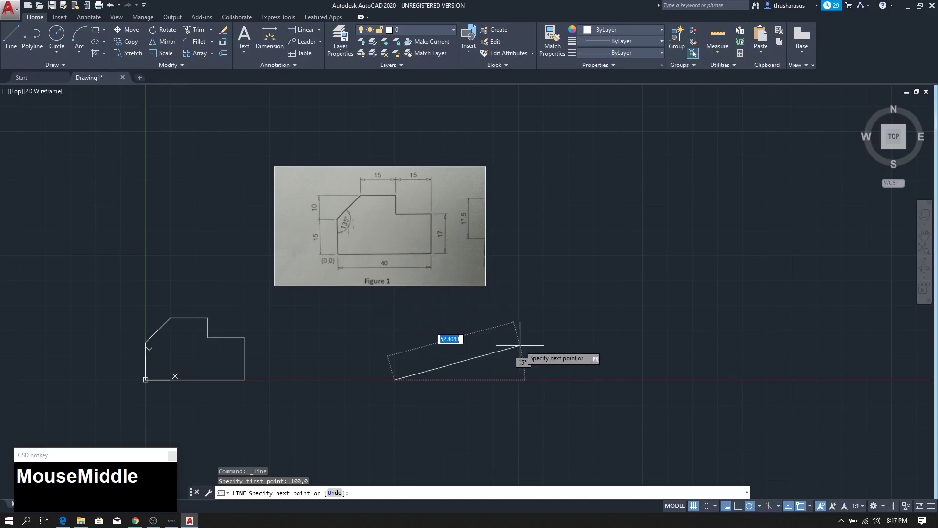
pyautogui.write('@')
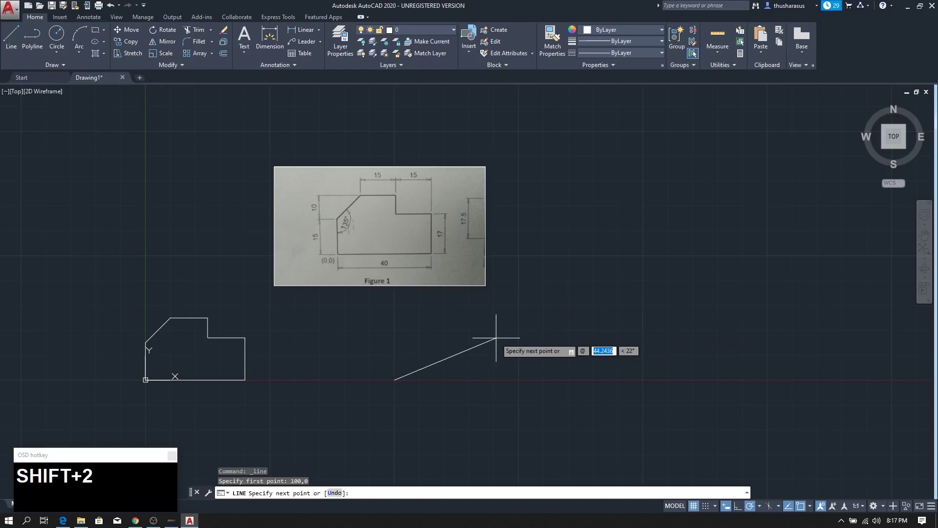
pyautogui.write('0')
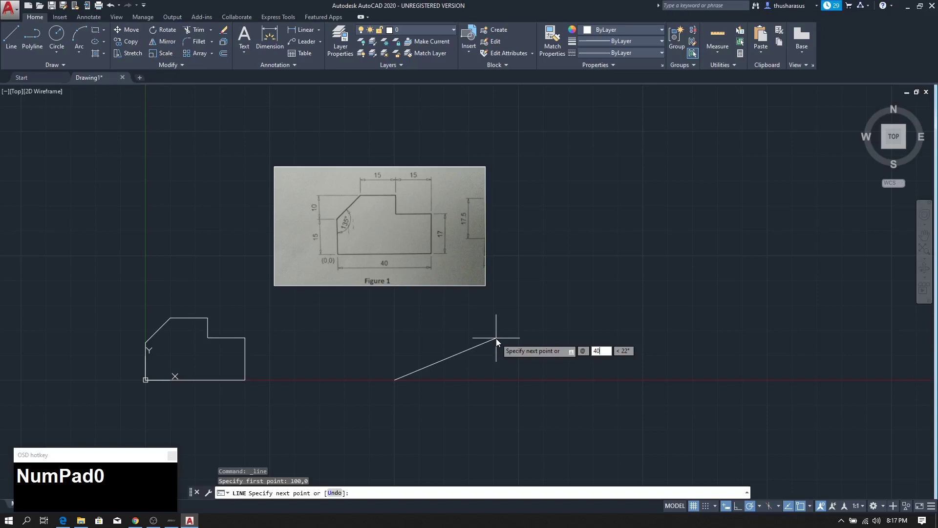
pyautogui.press('Tab')
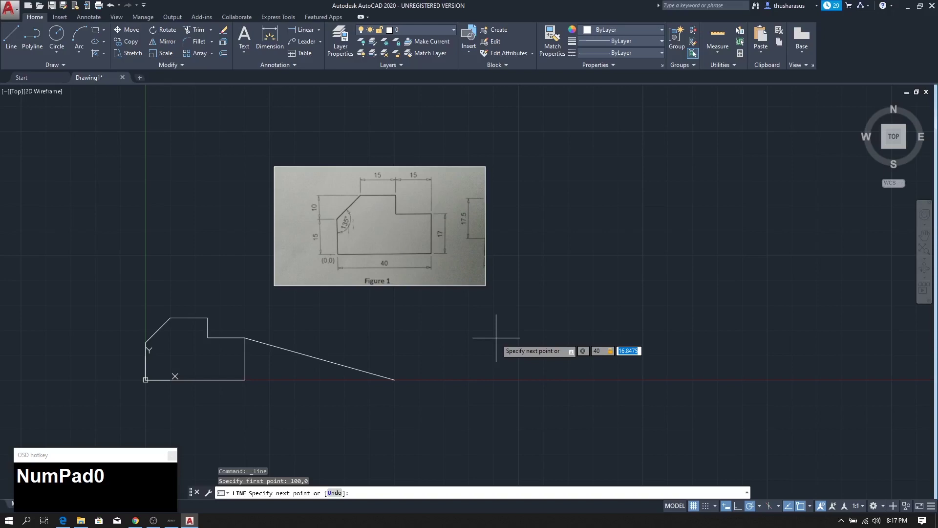
pyautogui.write('0')
pyautogui.press('Return')
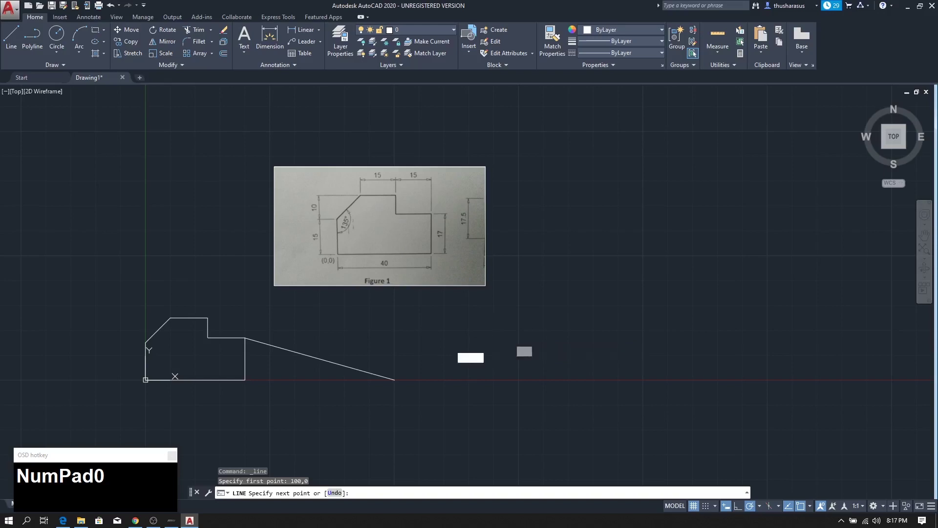
# Step: Continue the second outline vertically to the relative point @0,17 for its 17-unit side
pyautogui.scroll(2, 543, 330)
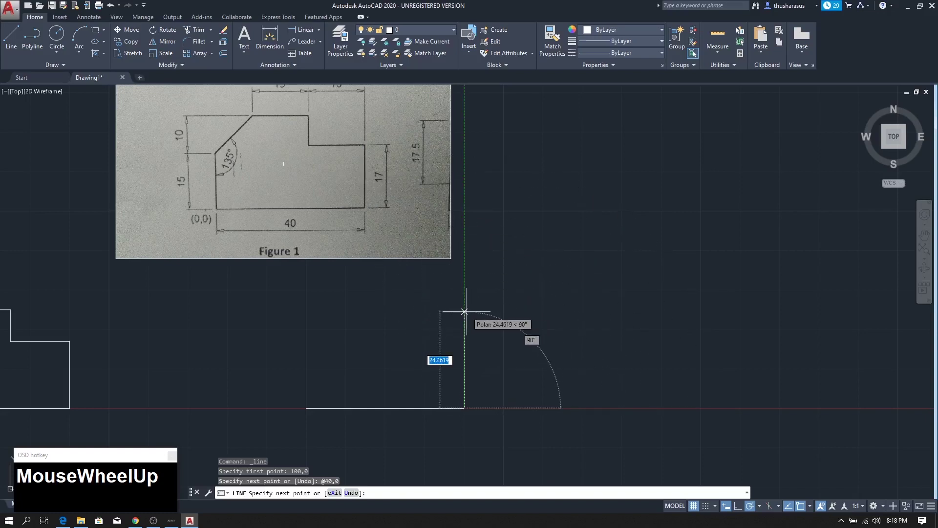
pyautogui.write('@')
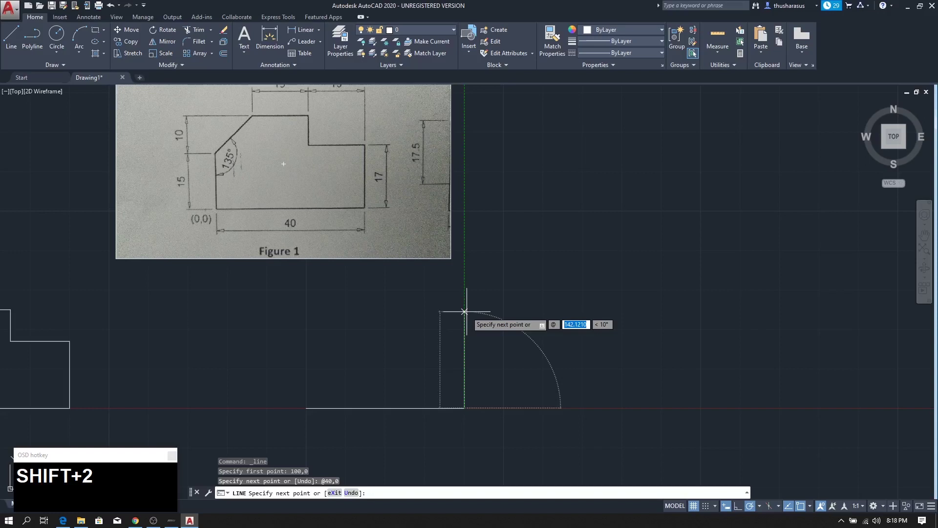
pyautogui.write('0')
pyautogui.press('Tab')
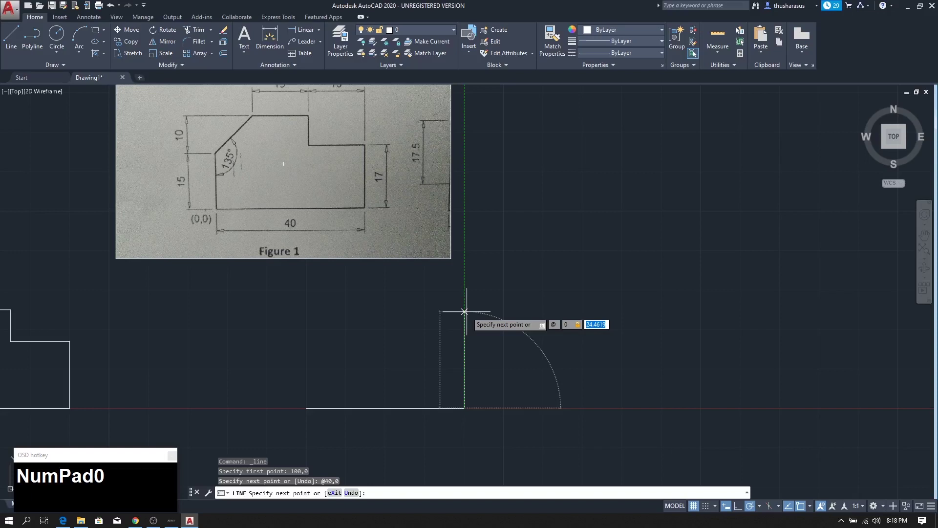
pyautogui.write('17')
pyautogui.press('Return')
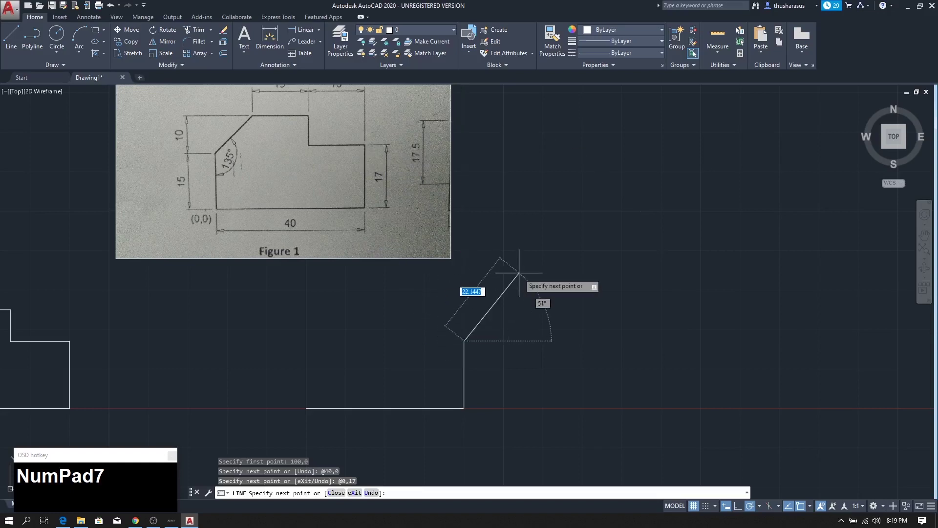
# Step: Add the second outline's horizontal step edge by continuing the line to the relative point @-15,0
pyautogui.write('@')
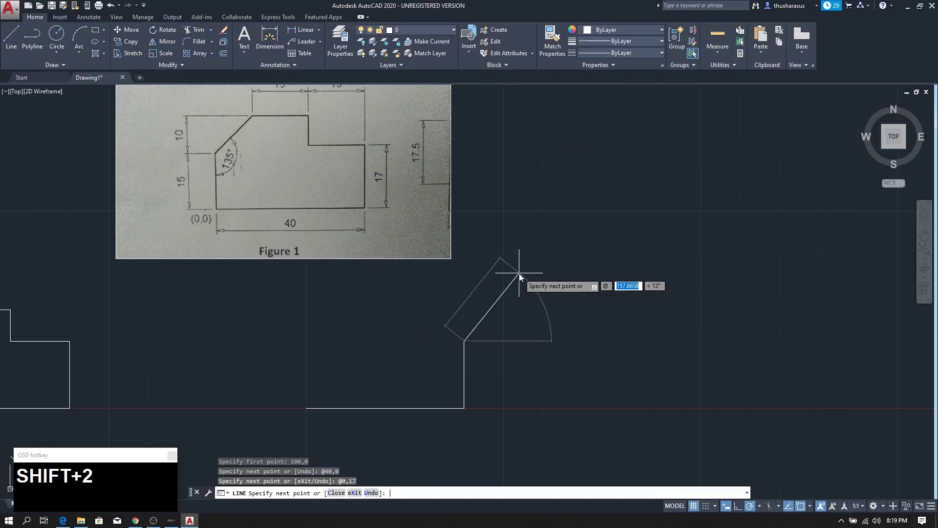
pyautogui.write('-15')
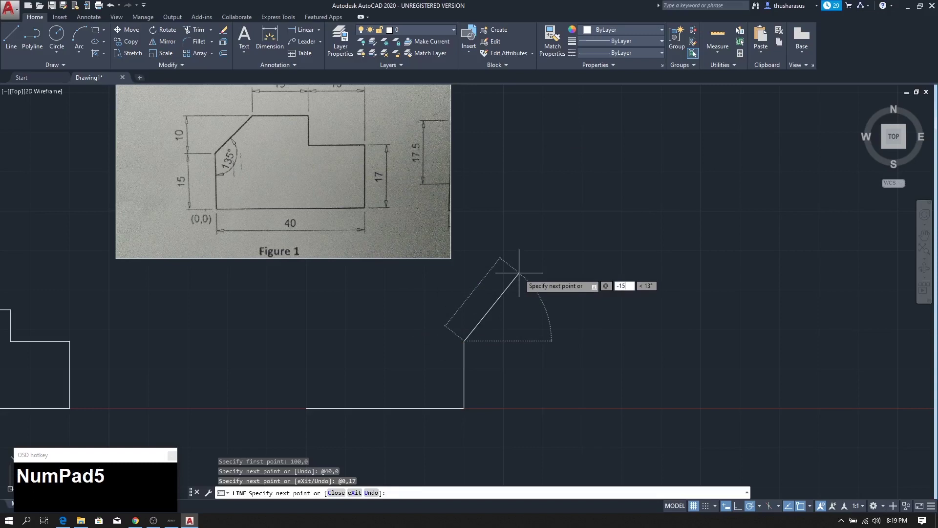
pyautogui.press(',')
pyautogui.write('0')
pyautogui.press('Return')
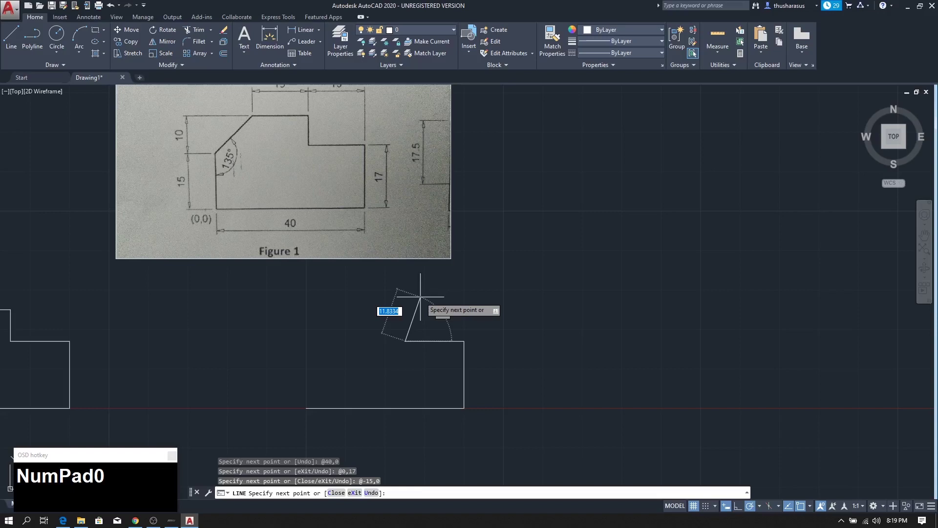
# Step: Continue the second outline through the relative points @0,8 and @-15,0 to form the step's riser and the upper edge
pyautogui.press('shift')
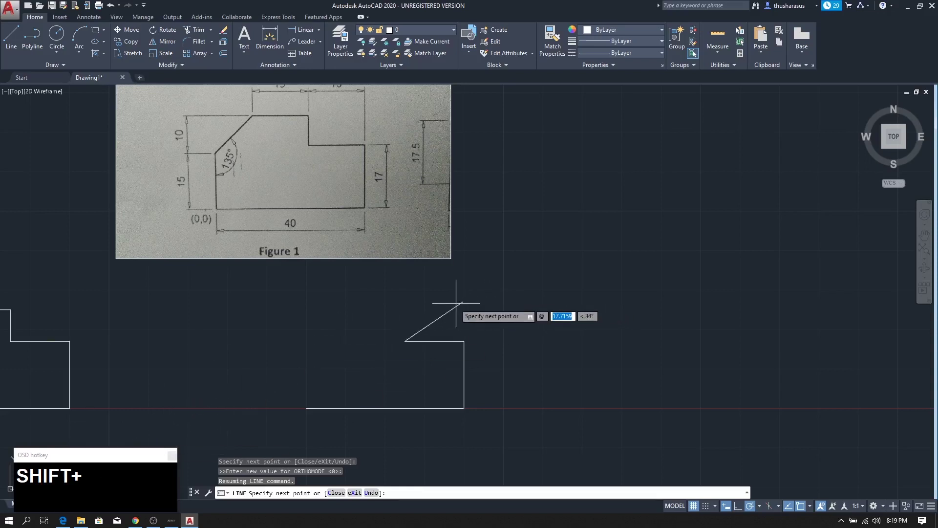
pyautogui.write('0')
pyautogui.press('Tab')
pyautogui.write('8')
pyautogui.press('Return')
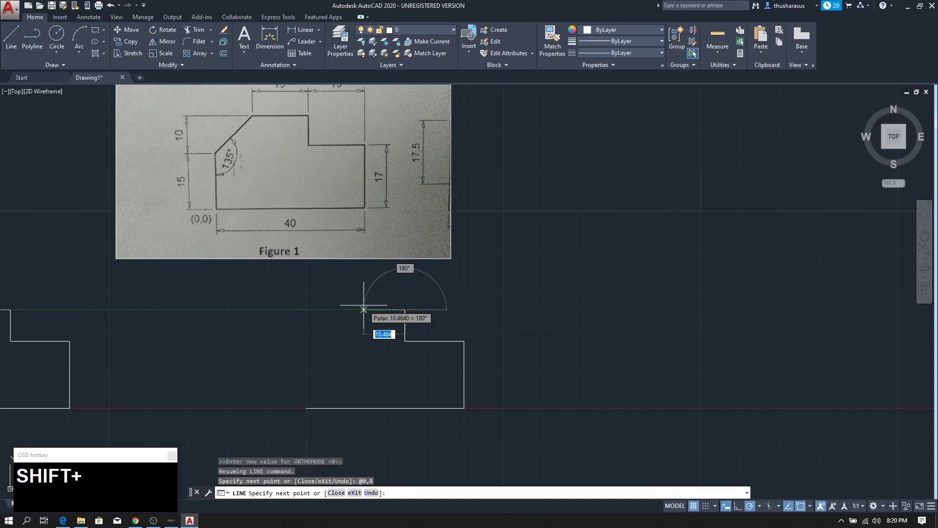
pyautogui.write('@-15')
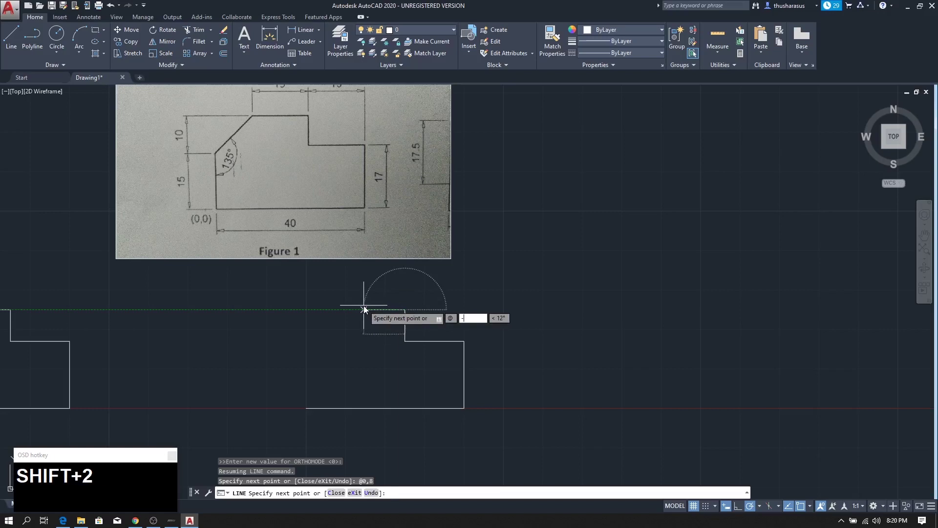
pyautogui.write(',0')
pyautogui.press('Return')
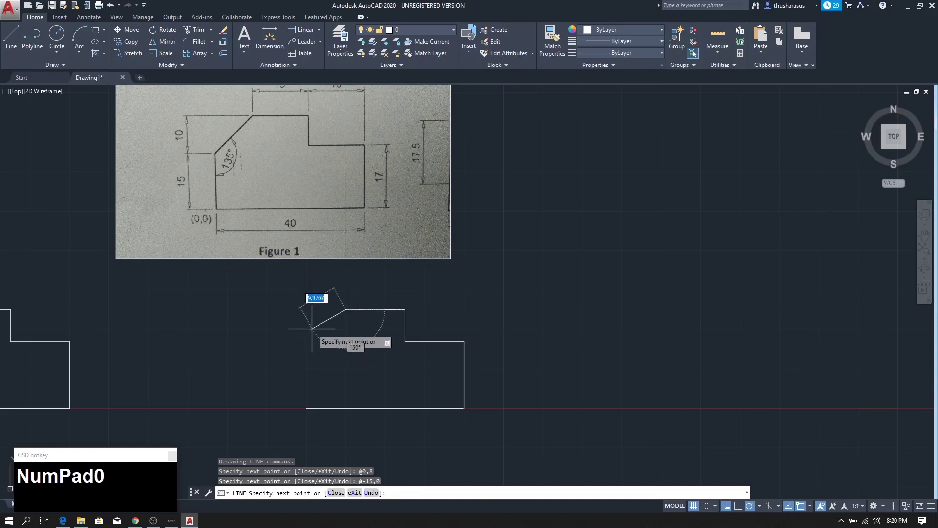
# Step: Complete the second outline with the sloped corner to @-10,-10 and the vertical edge to @0,-15, and end the Line command
pyautogui.write('@-')
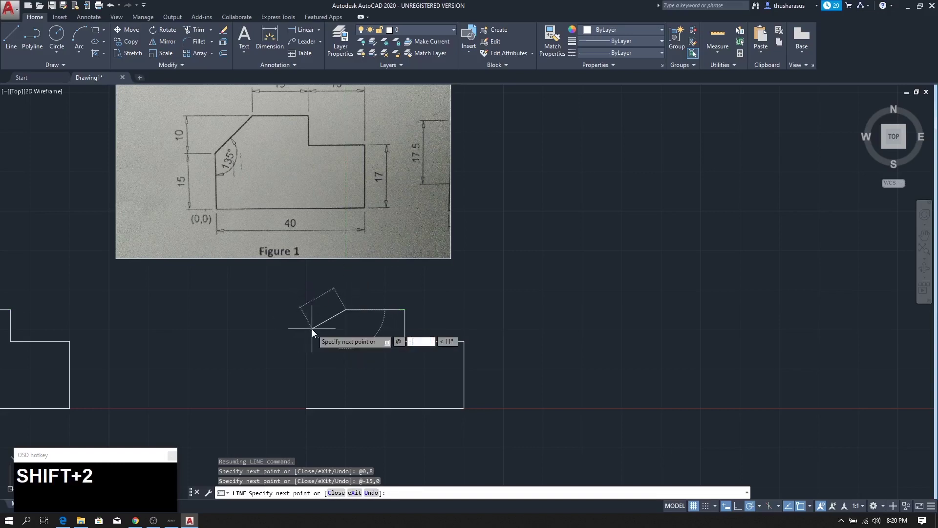
pyautogui.write('10,-10')
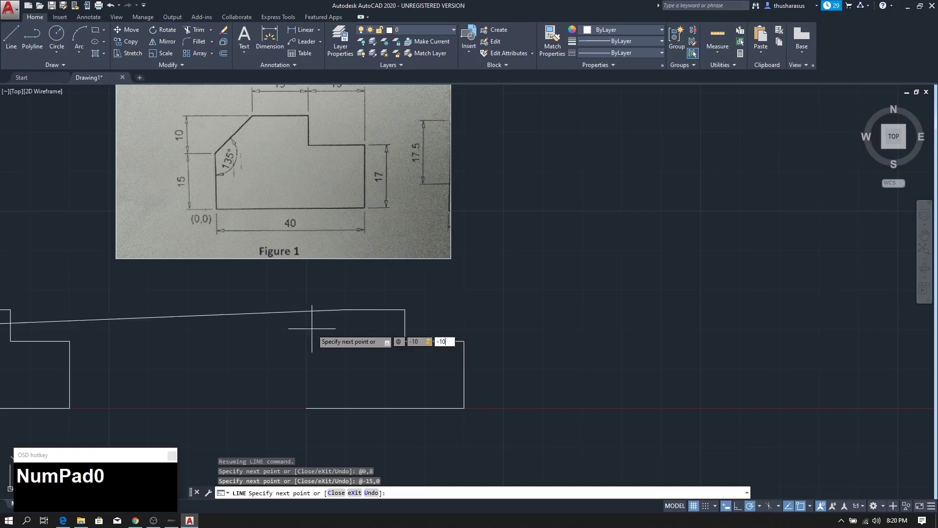
pyautogui.press('Return')
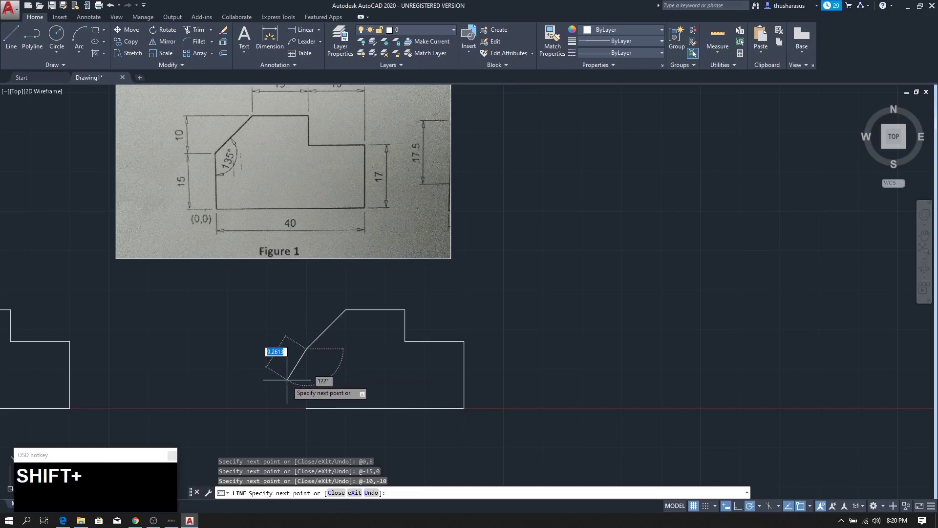
pyautogui.write('@')
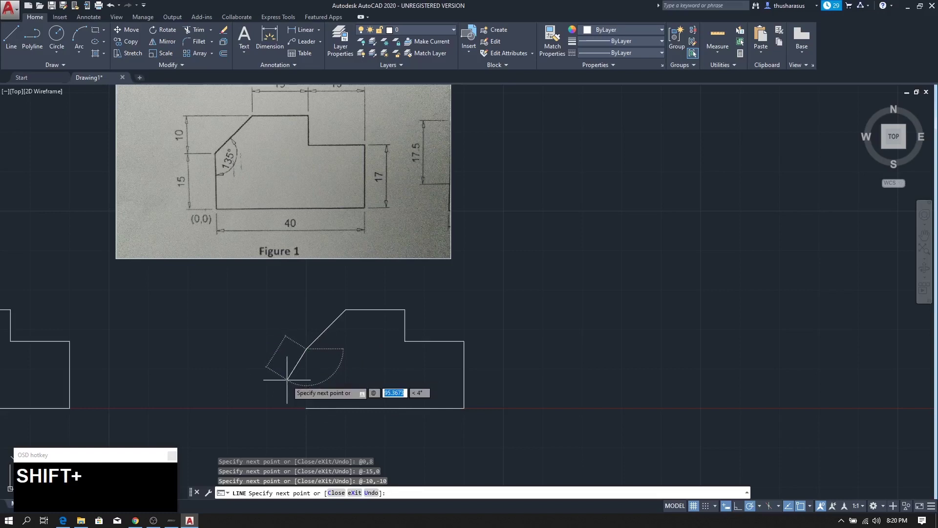
pyautogui.write('0,-15')
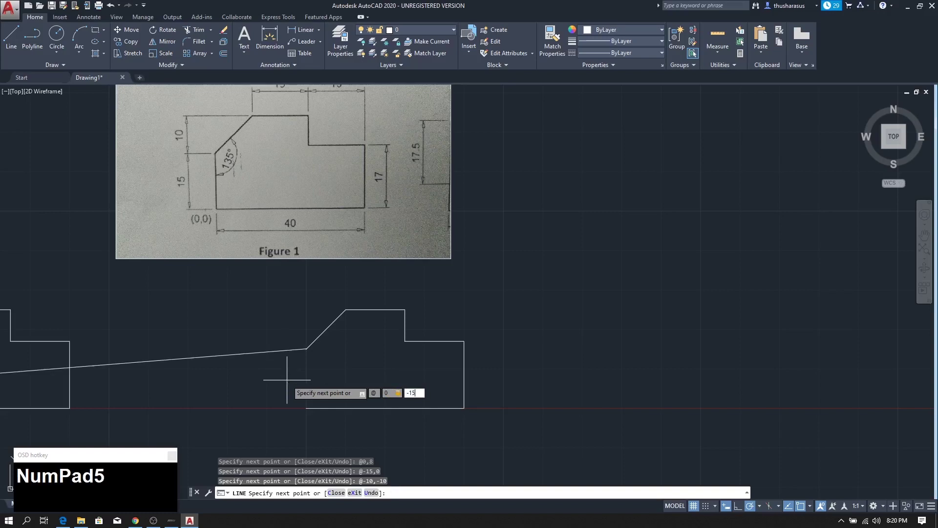
pyautogui.press('Return')
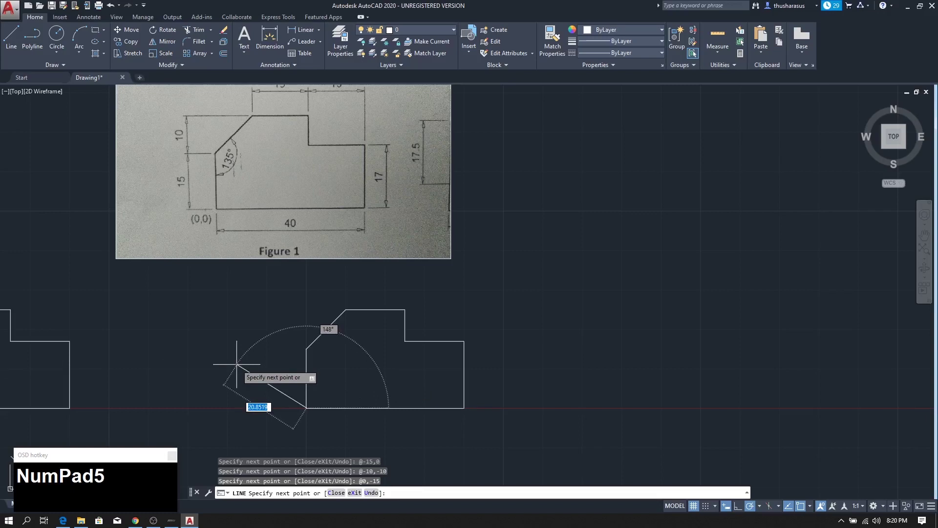
pyautogui.press('Escape')
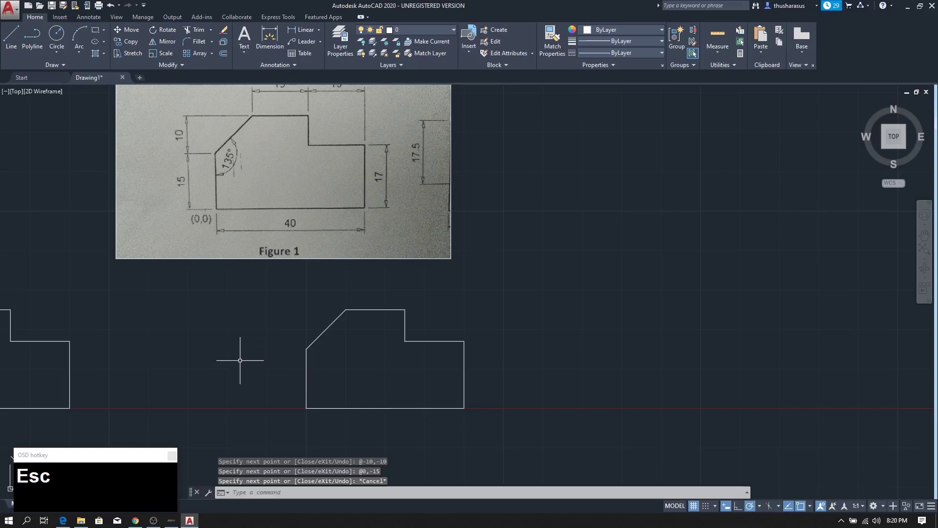
pyautogui.moveTo(254, 380)
pyautogui.mouseDown(button='middle')
pyautogui.moveTo(266, 307)
pyautogui.moveTo(339, 293)
pyautogui.mouseUp(button='middle')
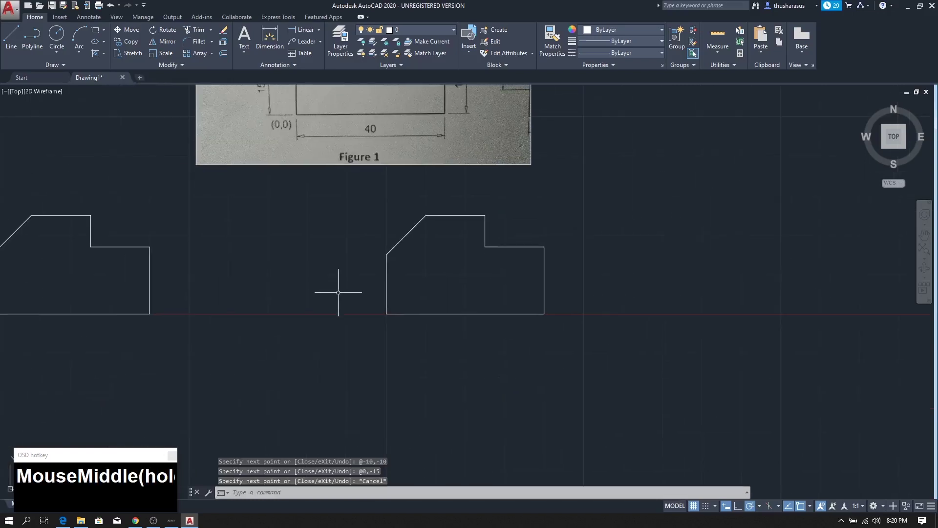
pyautogui.scroll(-2, 359, 337)
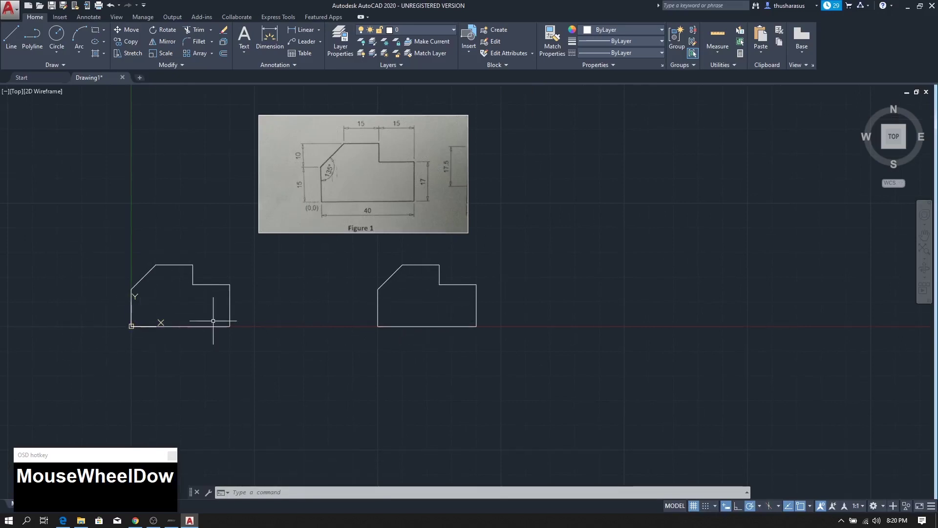
pyautogui.moveTo(387, 361)
pyautogui.mouseDown(button='middle')
pyautogui.moveTo(368, 412)
pyautogui.moveTo(396, 406)
pyautogui.mouseUp(button='middle')
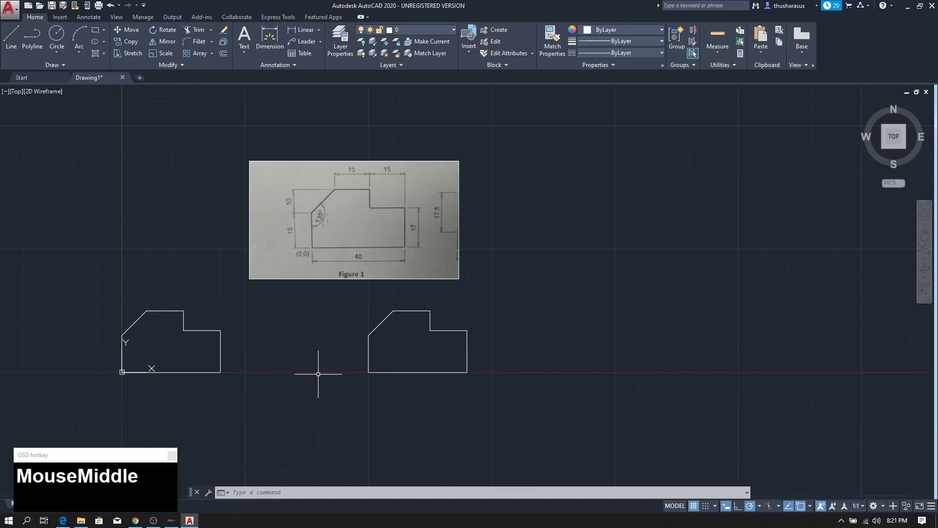
pyautogui.click(153, 520)
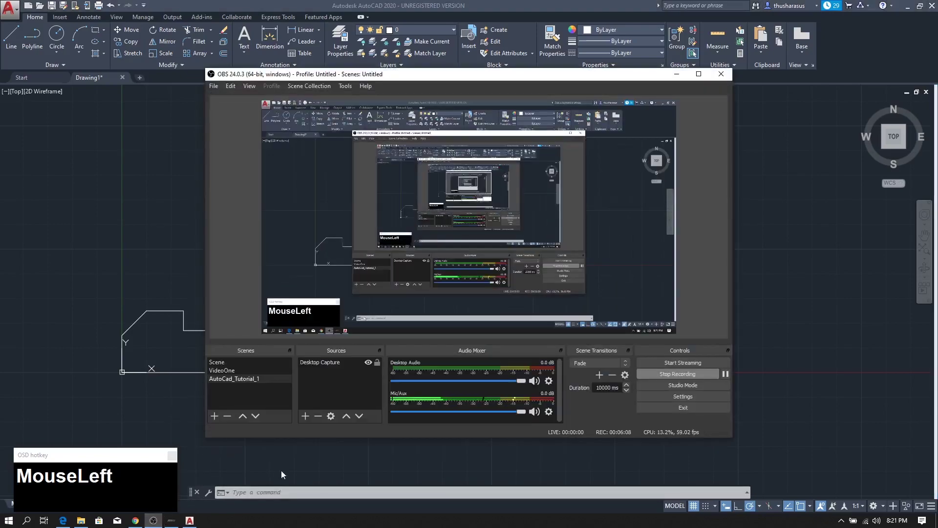